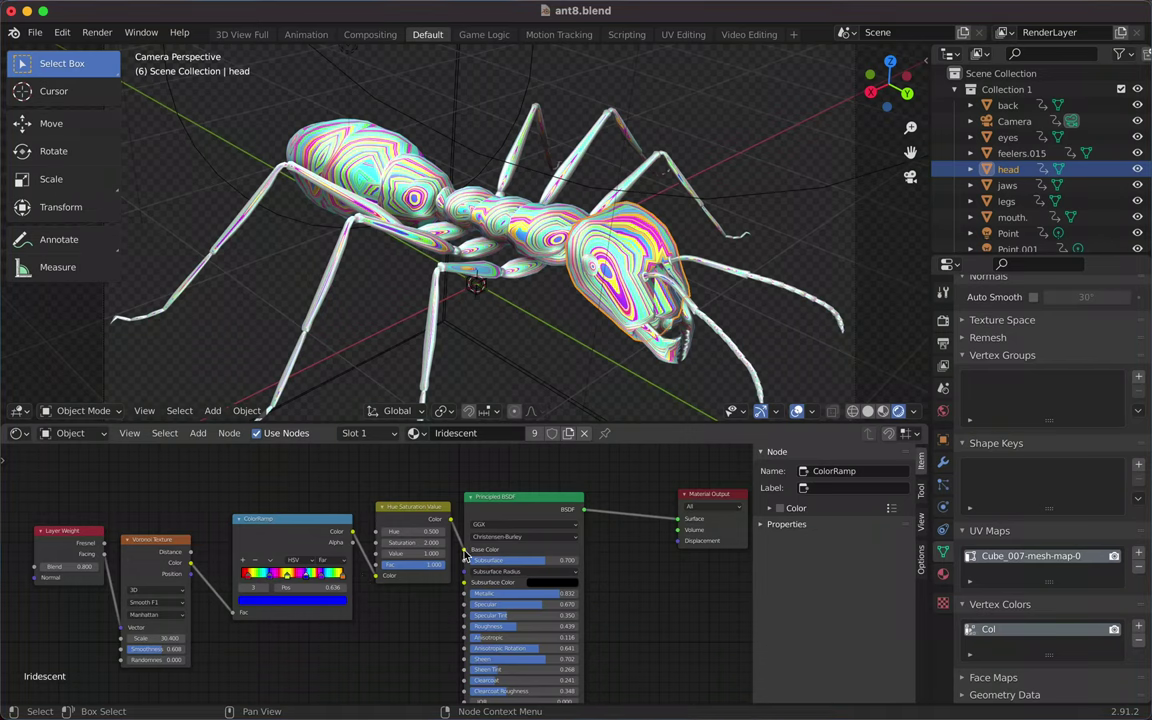
Darken the ant's Principled BSDF base colour to near black
right_click(457, 531)
left_click_drag(420, 540, 398, 535)
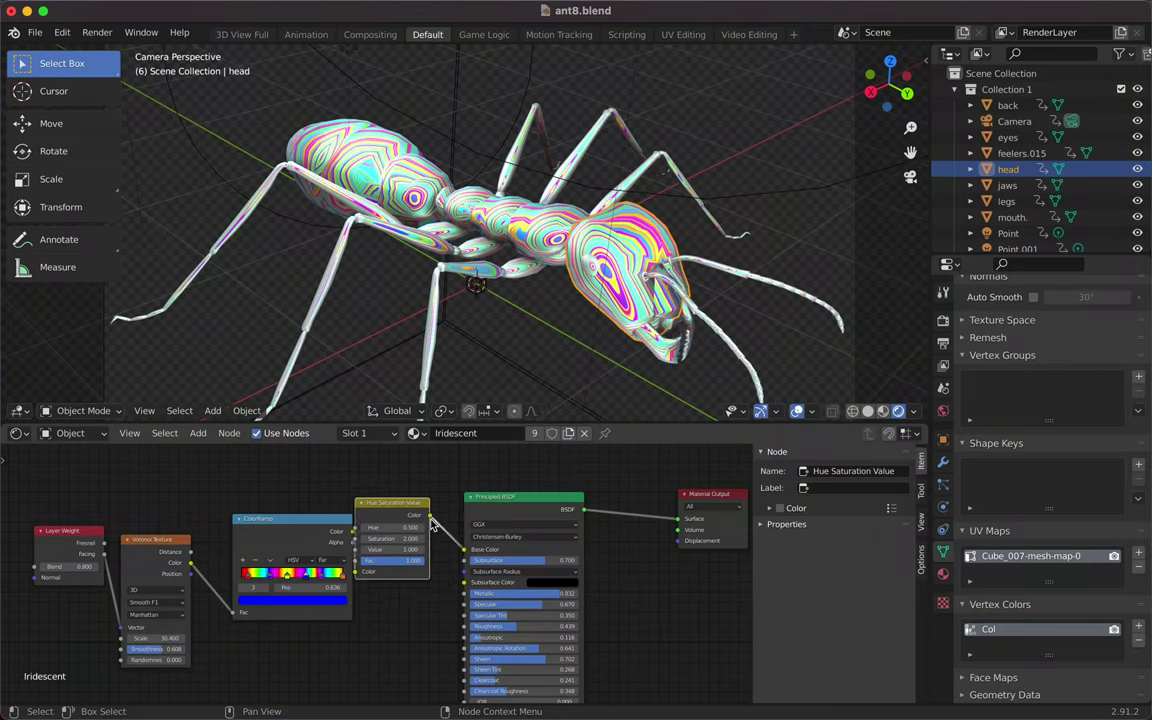
left_click(520, 497)
left_click(520, 549)
mouse_move(612, 412)
left_mouse_down()
mouse_move(613, 484)
mouse_move(640, 522)
mouse_move(600, 522)
left_mouse_up()
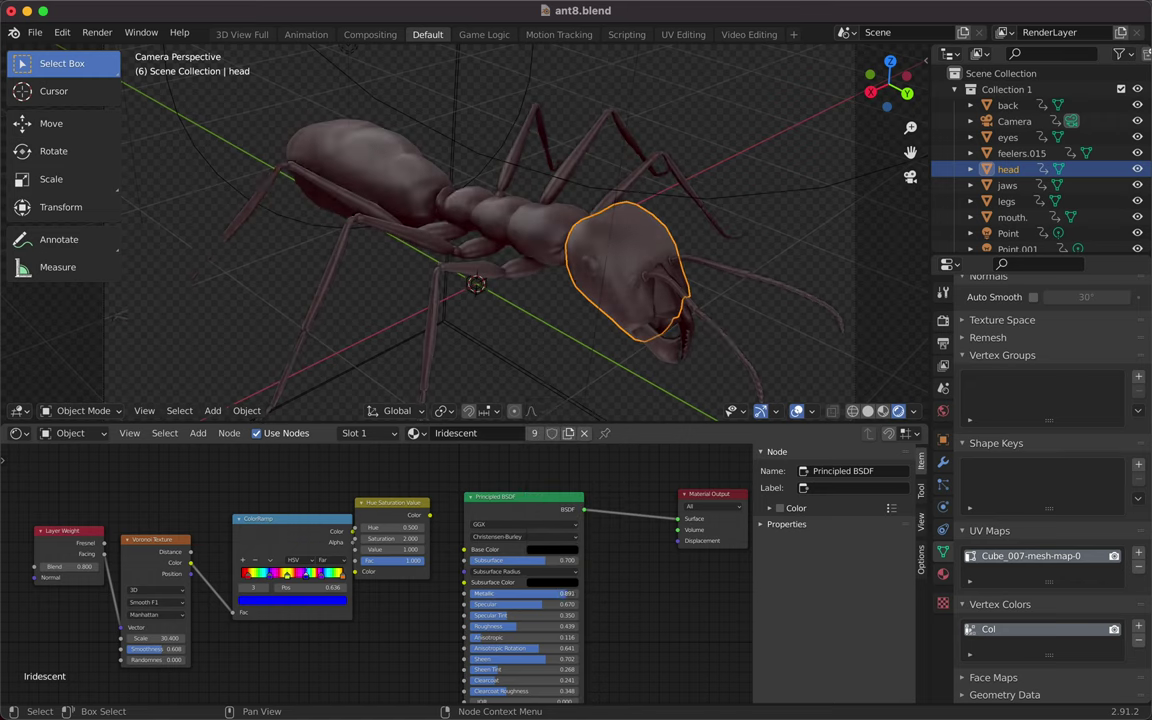
Set the ant material's Emission colour to black and its Alpha to 0.059
scroll(548, 600, "down", 2)
scroll(548, 600, "down", 3)
left_click(506, 616)
left_click(518, 537)
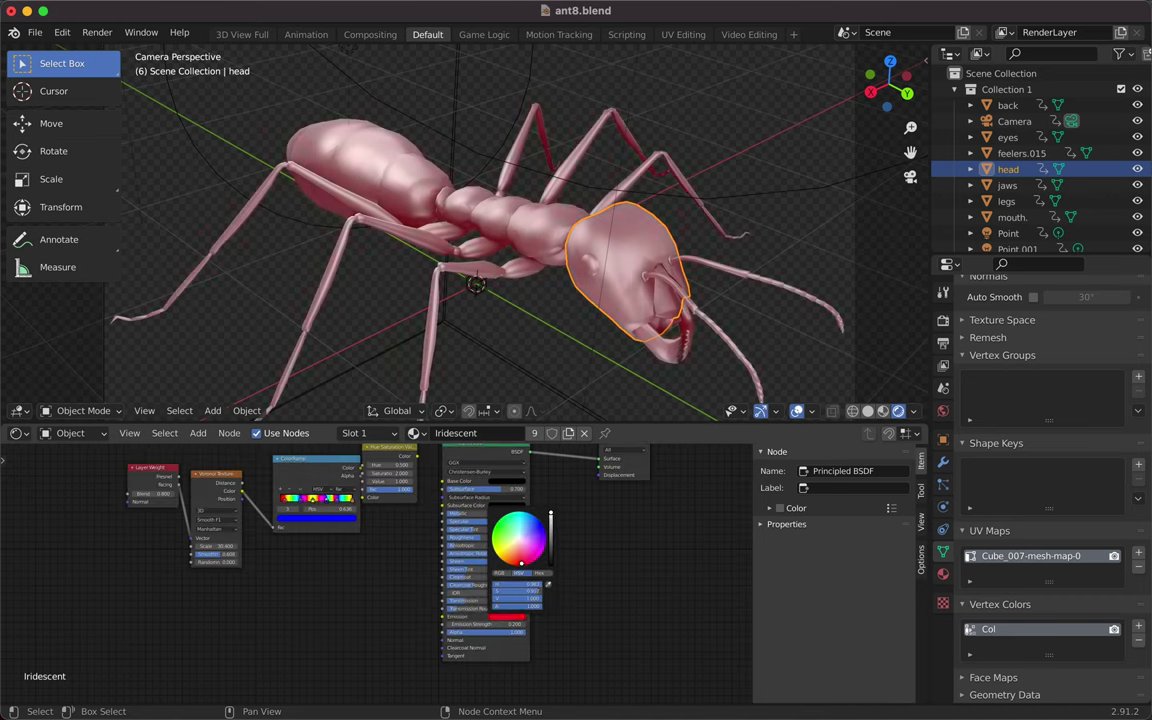
left_click_drag(552, 518, 551, 562)
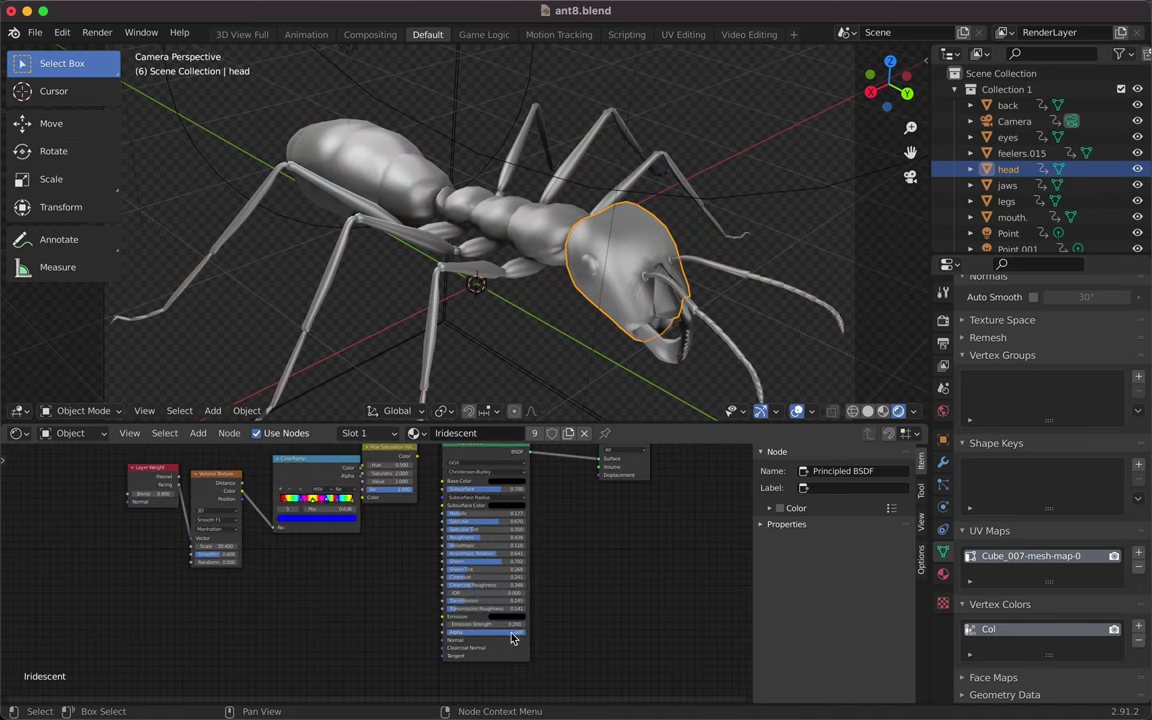
mouse_move(480, 631)
left_mouse_down()
mouse_move(472, 614)
mouse_move(560, 614)
left_mouse_up()
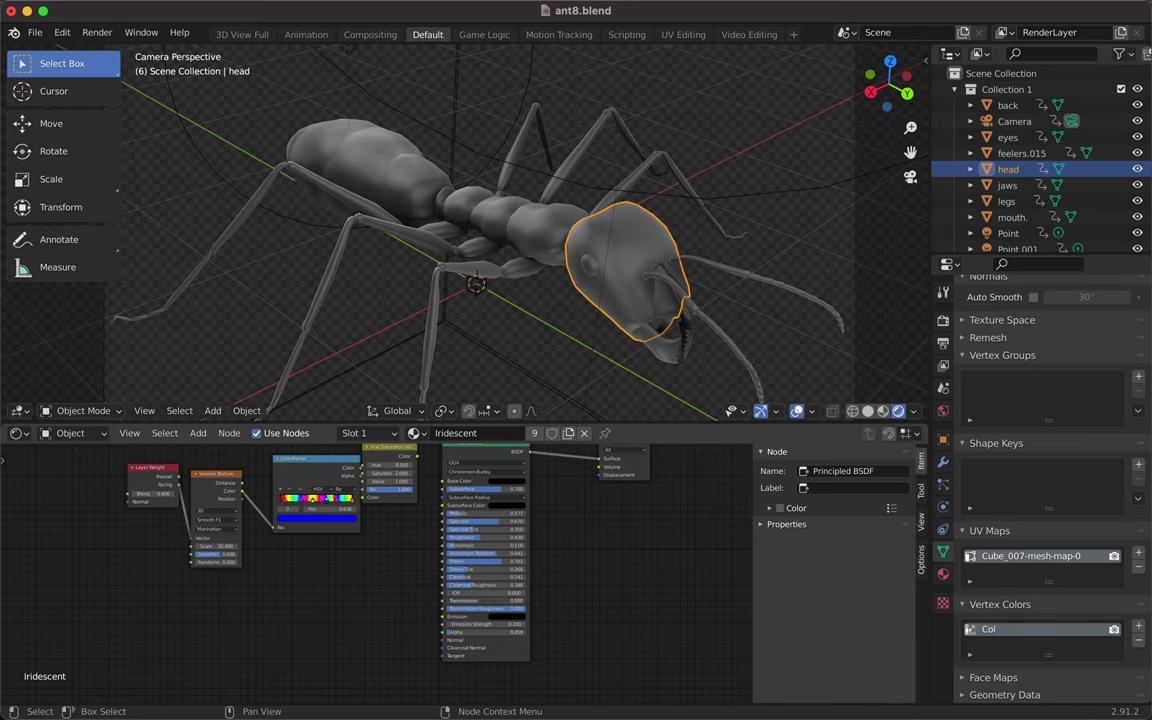
Raise the material's IOR and lower Roughness to 0.200 for a glossy finish
scroll(385, 580, "up", 1)
scroll(385, 580, "up", 1)
scroll(385, 580, "up", 1)
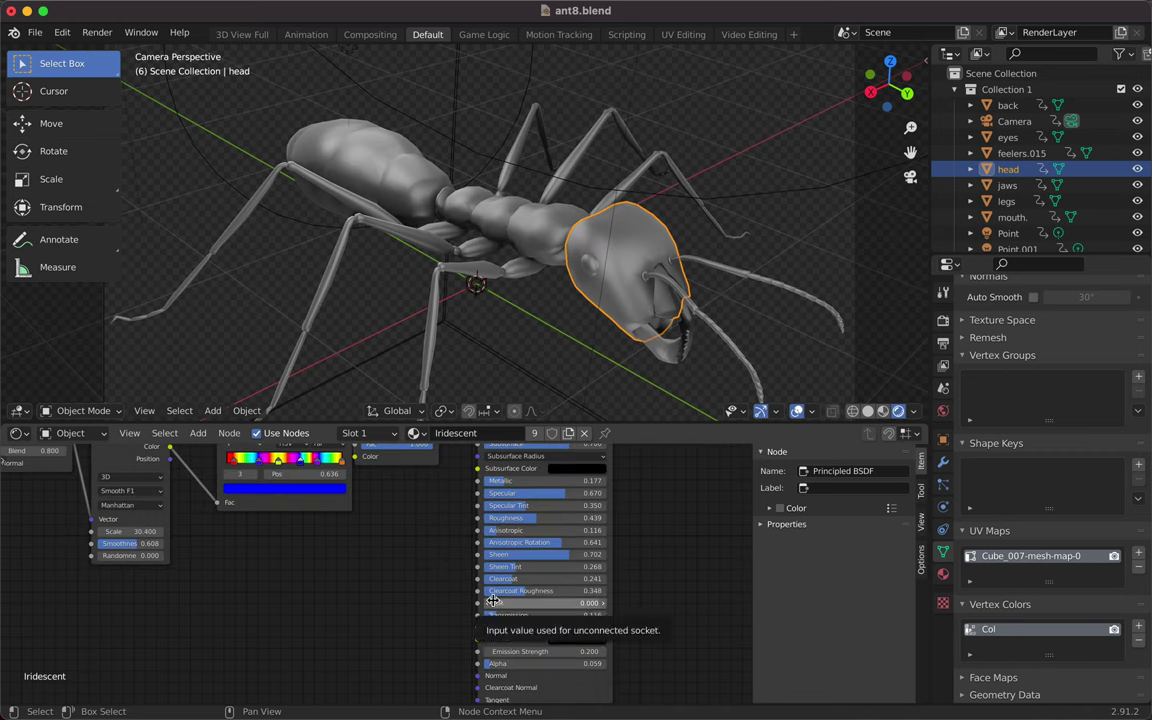
left_click_drag(545, 603, 600, 603)
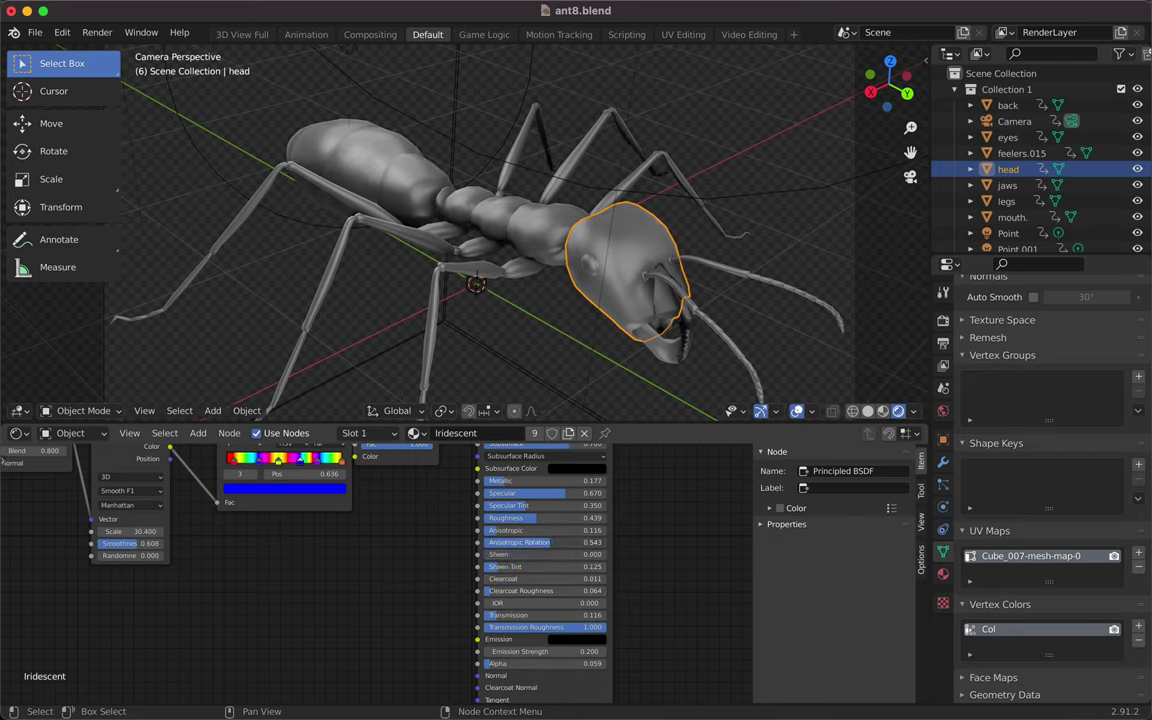
left_click_drag(531, 522, 504, 522)
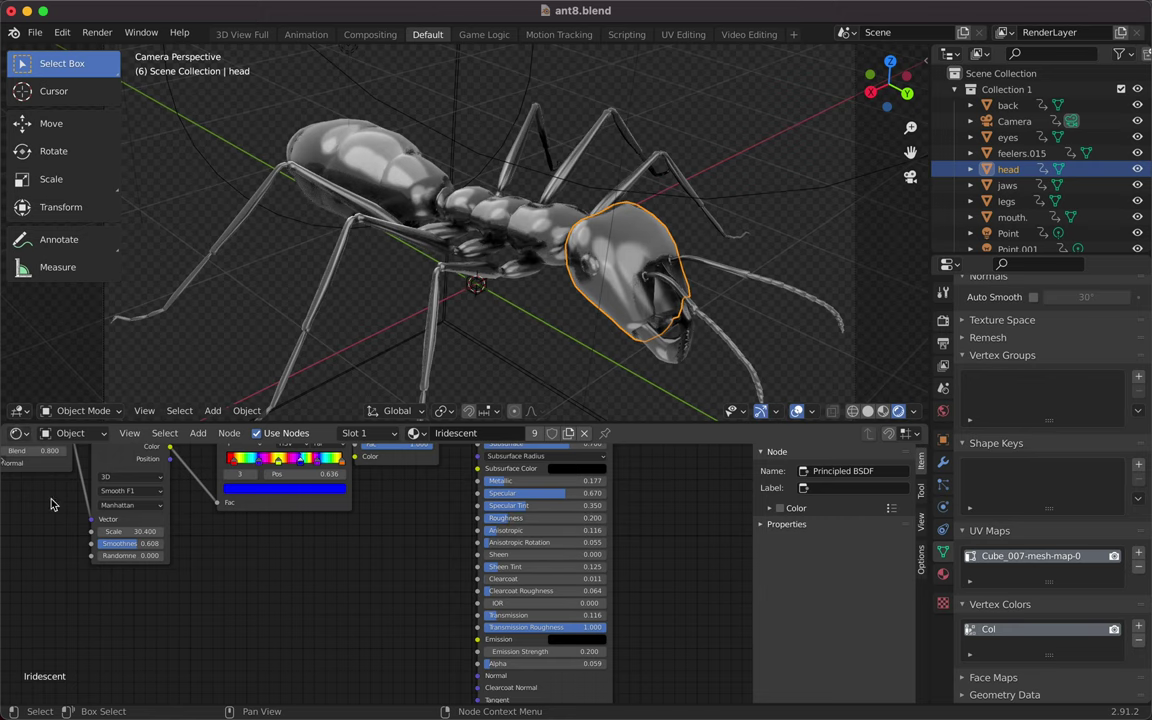
Switch the lower editor to the Video Sequencer and scrub to 0+06
left_click(18, 433)
left_click(60, 529)
mouse_move(410, 452)
left_mouse_down()
mouse_move(345, 456)
mouse_move(450, 458)
mouse_move(410, 462)
mouse_move(419, 458)
left_mouse_up()
Move the camera along the Z axis so it frames the whole ant from above
key("KP_0")
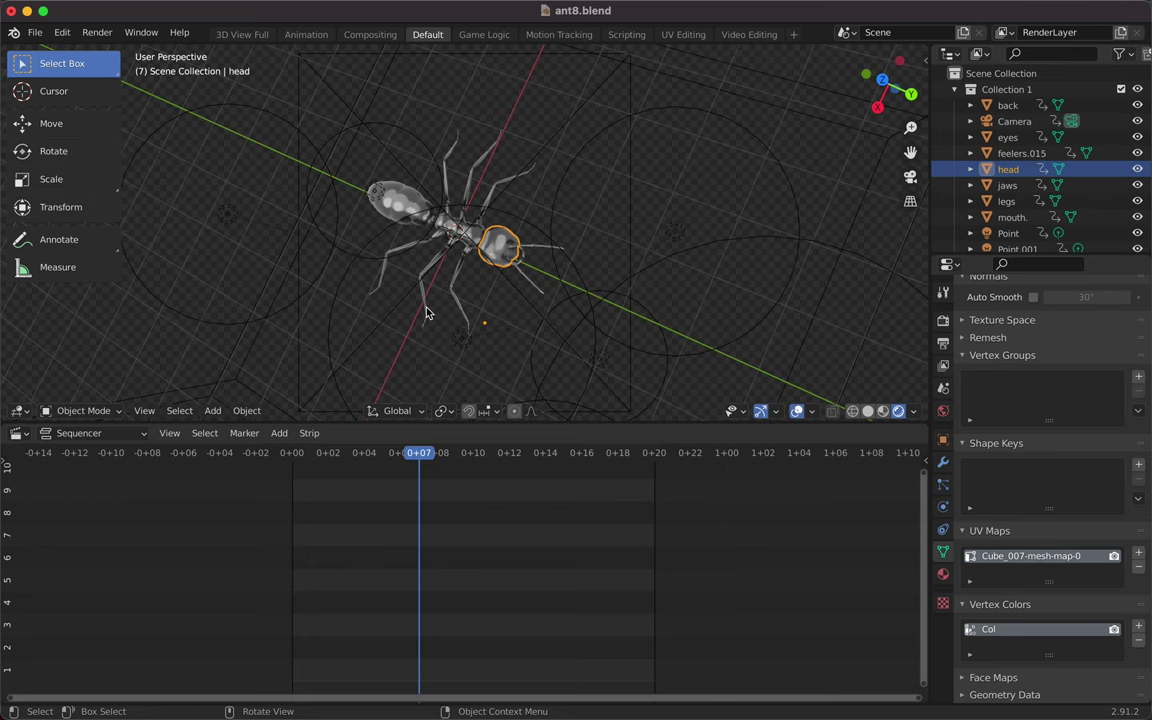
left_click(630, 208)
key("g")
key("x")
key("z")
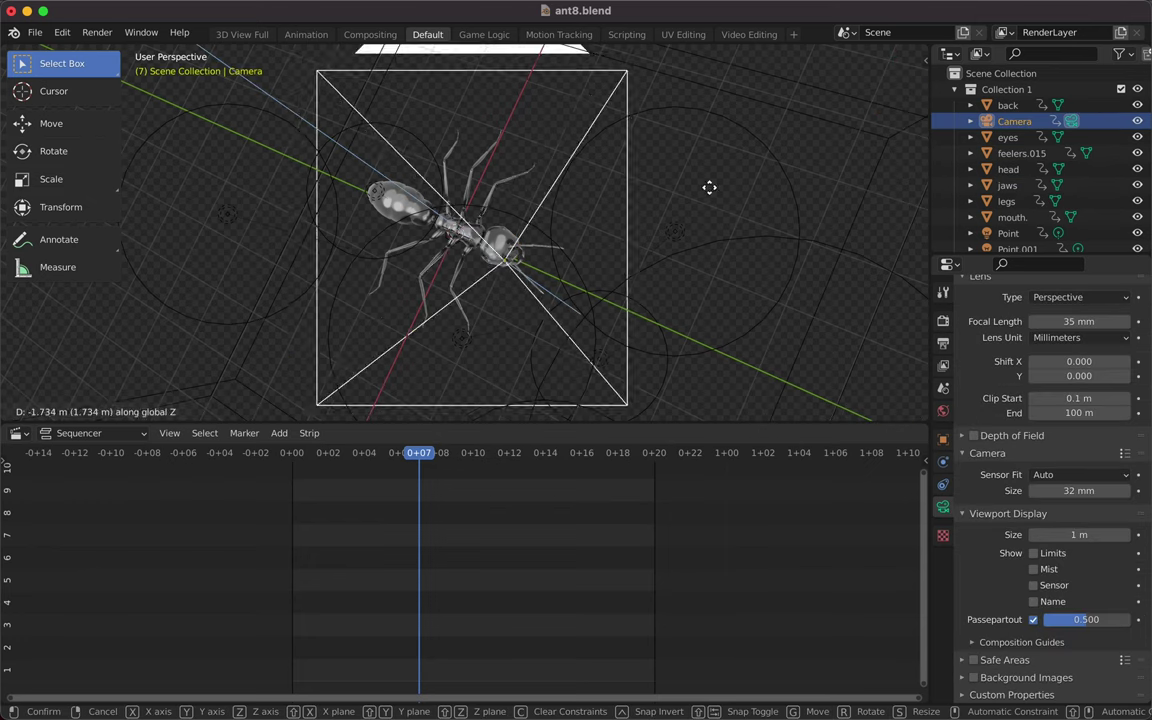
left_click(532, 221)
key("ctrl+z")
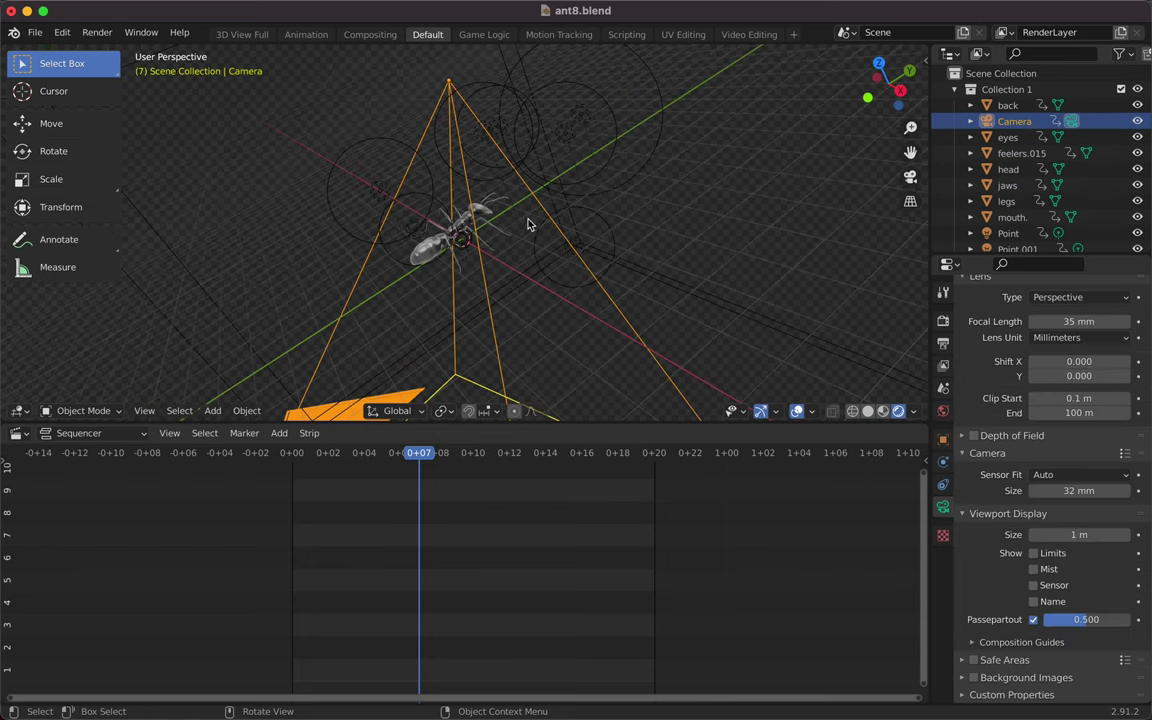
View the scene through the camera and enlarge the 3D view to show its frame
left_click(144, 410)
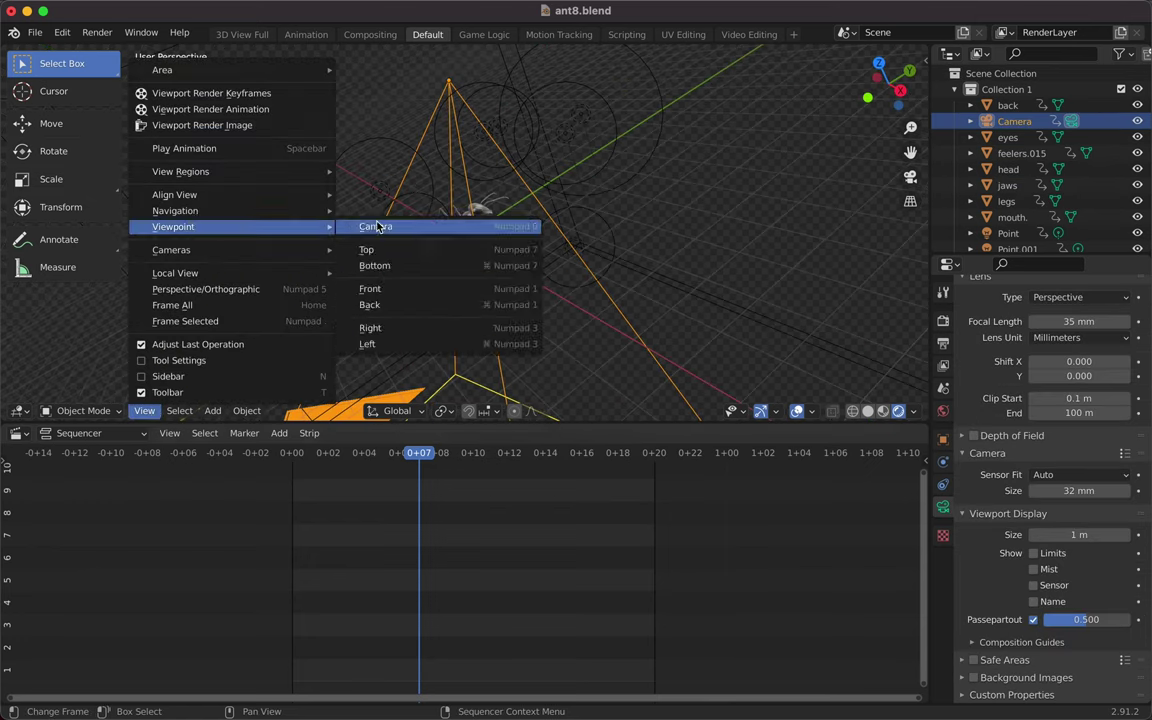
left_click(370, 224)
left_click_drag(600, 421, 660, 500)
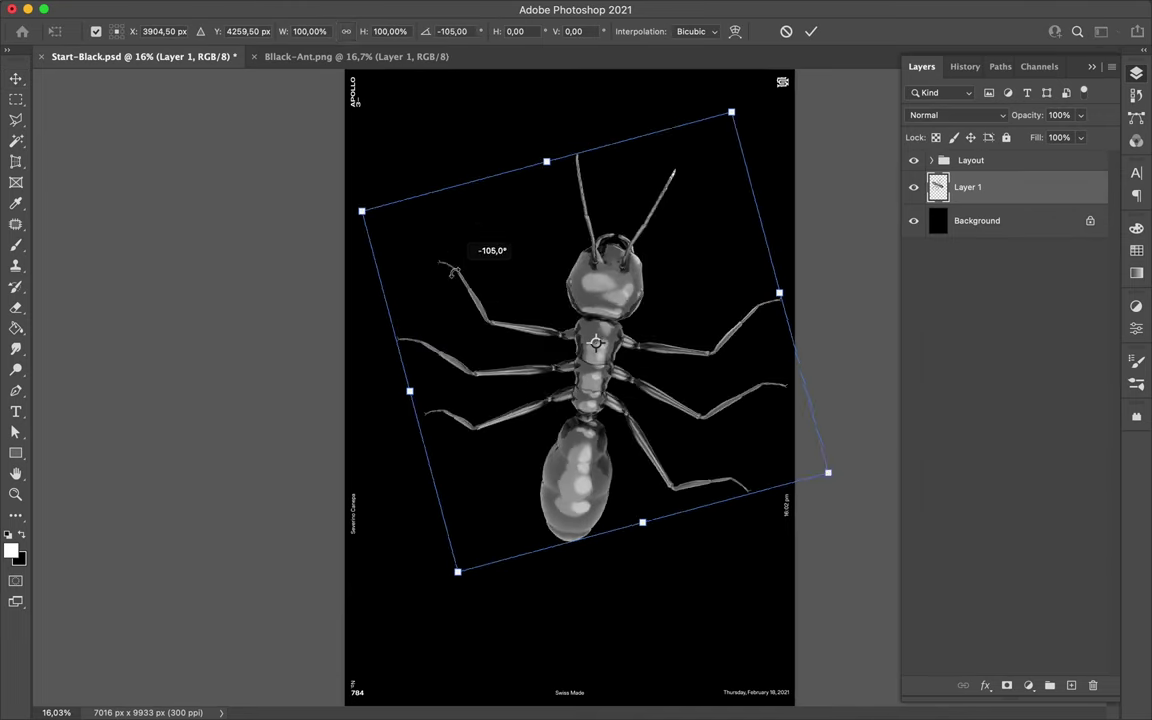
Rotate the ant 180° and move it up into the poster's upper area
left_click_drag(450, 270, 386, 193)
key("Return")
key("ctrl+t")
left_click_drag(728, 496, 704, 431)
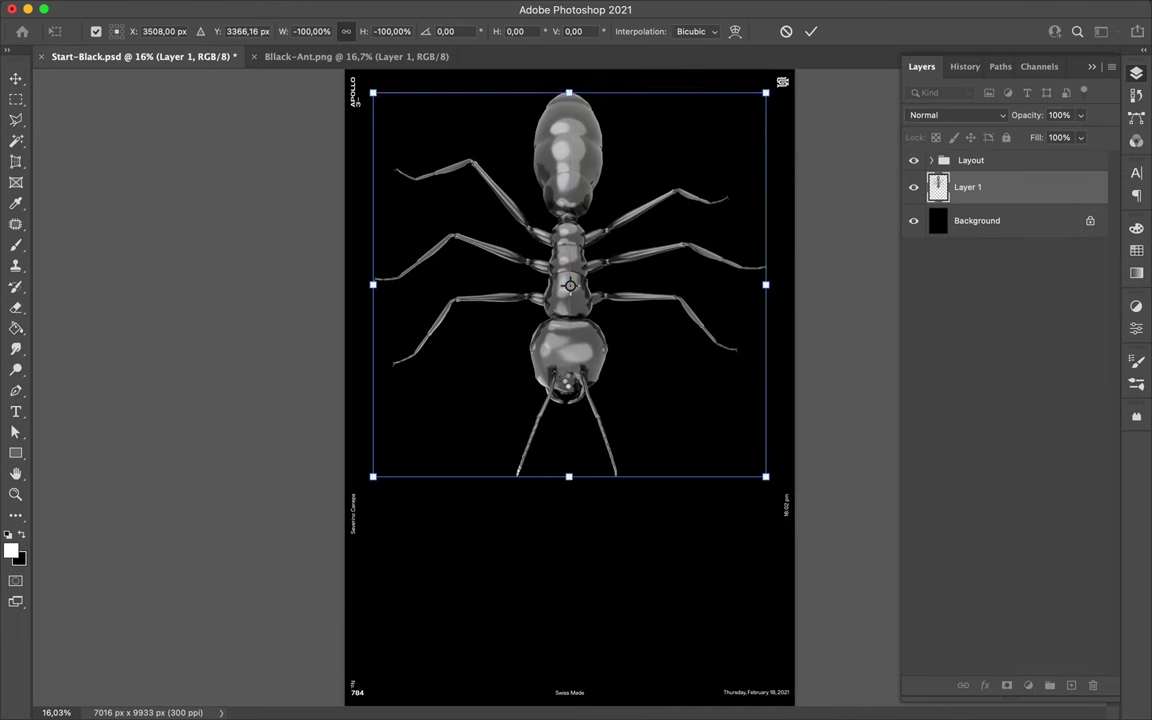
key("Return")
Draw a gradient-filled Rectangle 1 shape covering the ant
key("u")
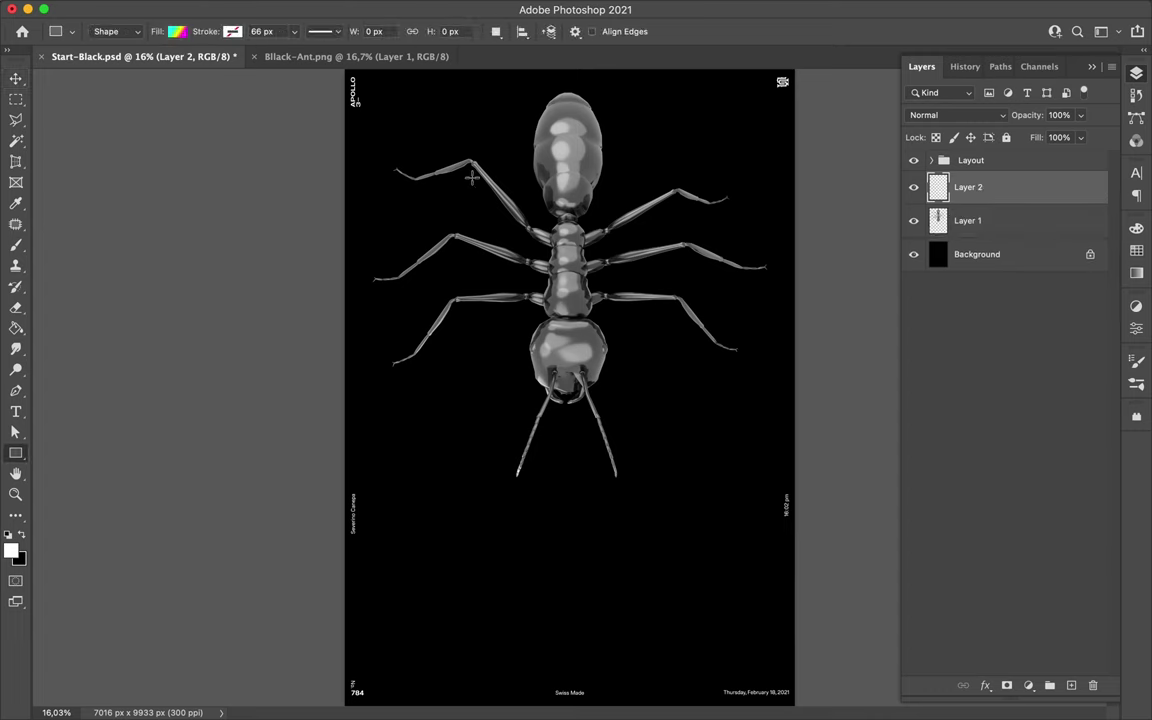
left_click_drag(372, 89, 770, 482)
left_click(1136, 73)
left_click(940, 115)
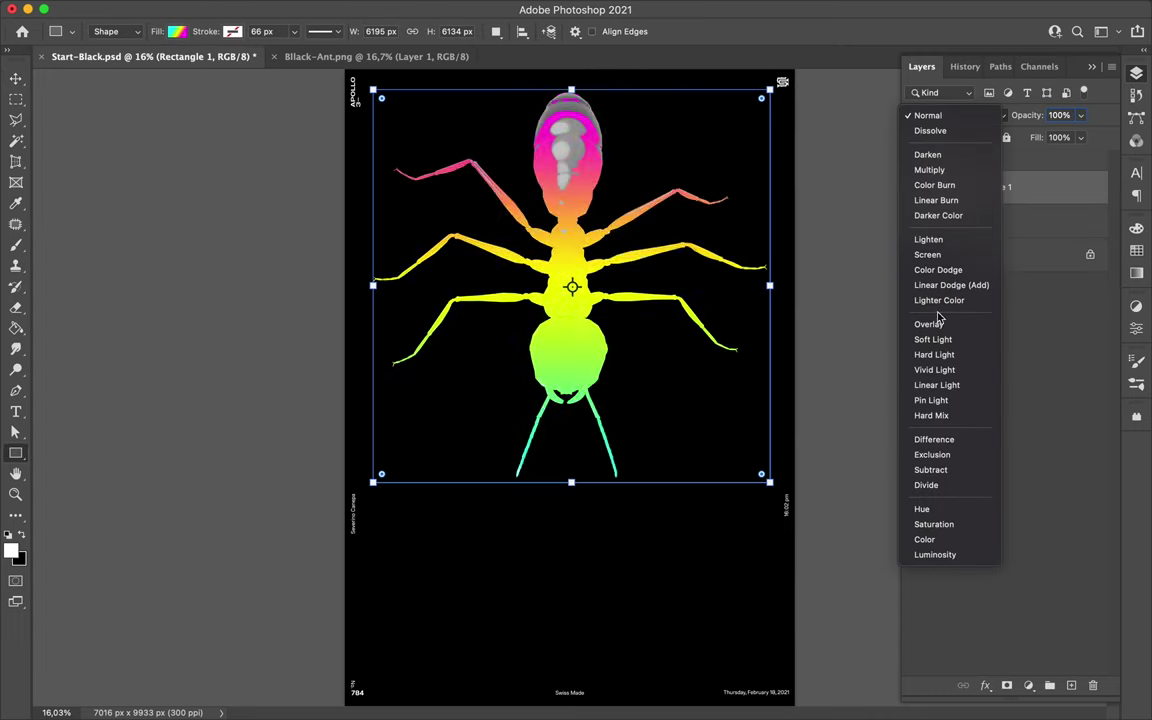
Set Rectangle 1 to Subtract, then duplicate it as a Gaussian-blurred smart object
left_click(941, 470)
key("v")
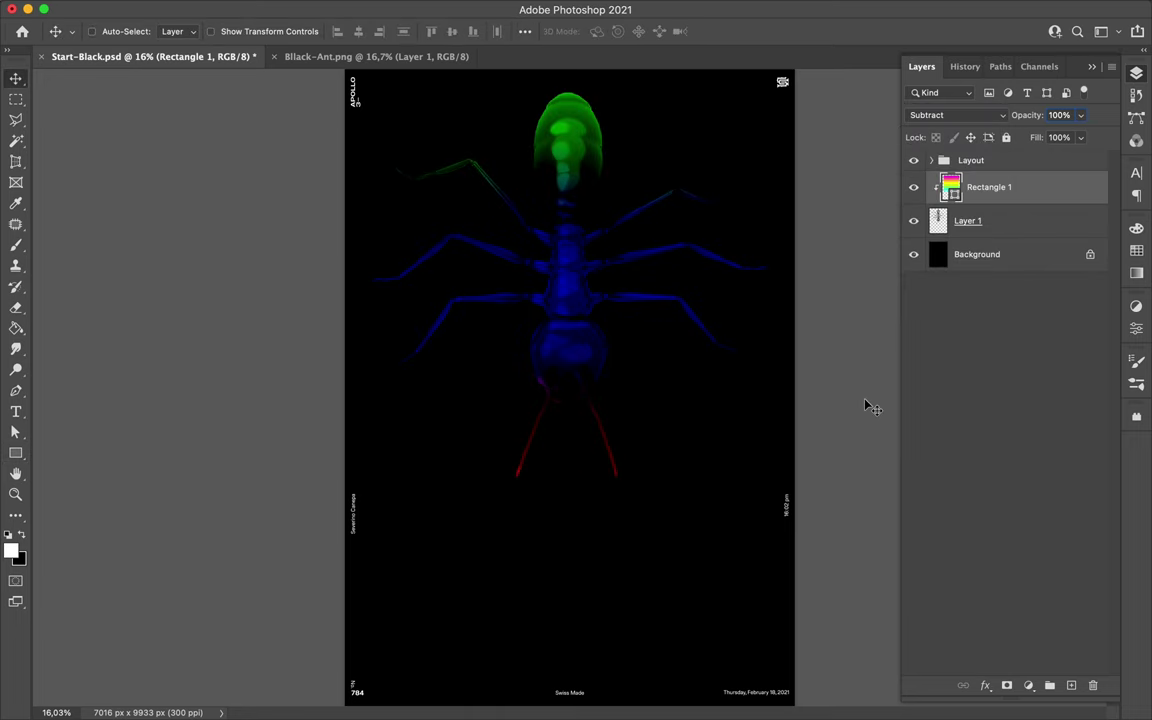
key("super+j")
left_click(373, 10)
left_click(603, 288)
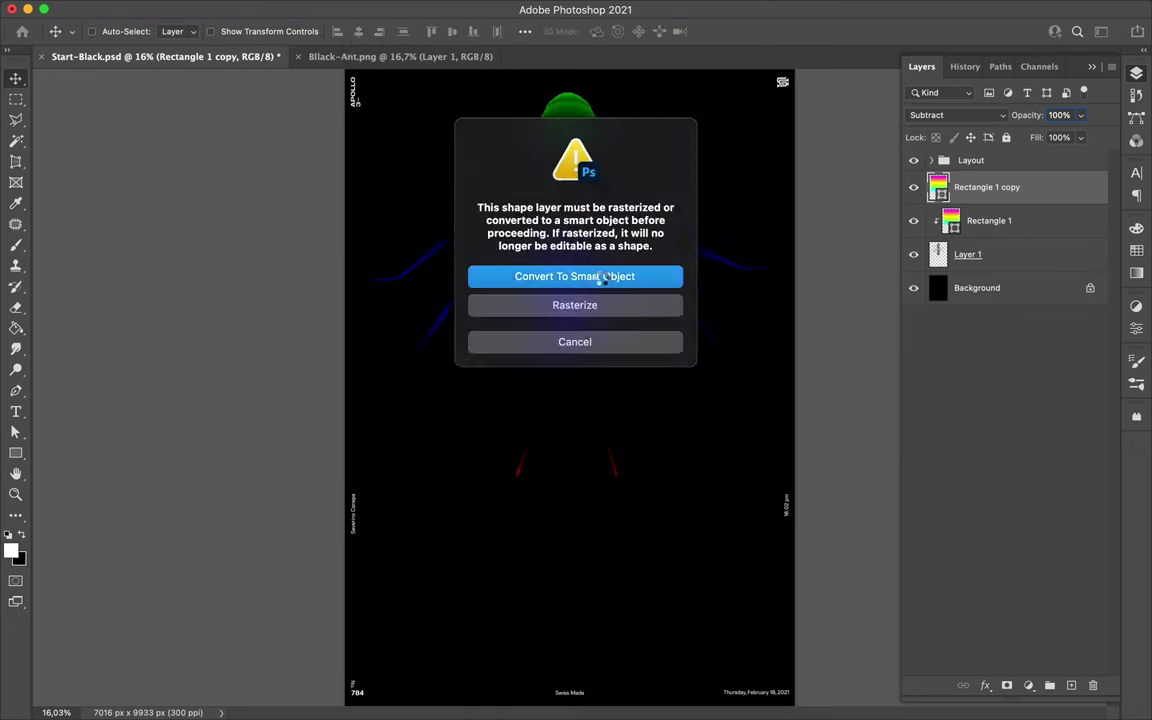
left_click(603, 285)
left_click(922, 92)
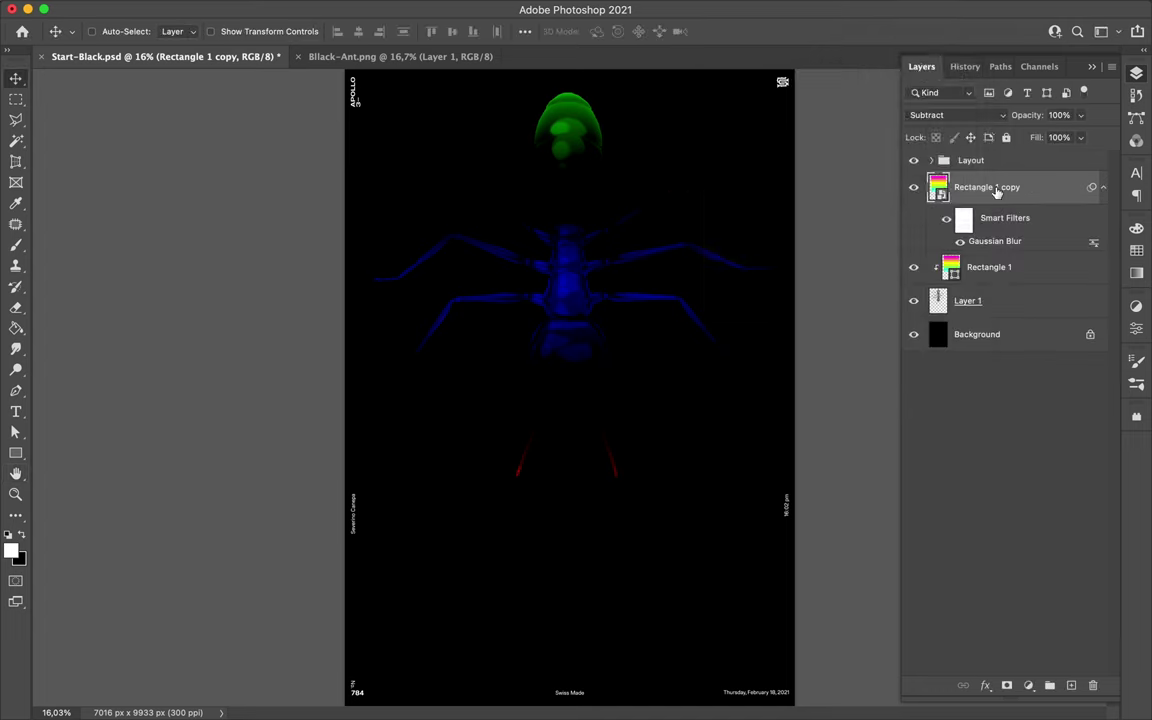
Blend the blurred copy with Exclusion, clip it, lower its fill, and place it beneath Rectangle 1
left_click(940, 115)
left_click(958, 100)
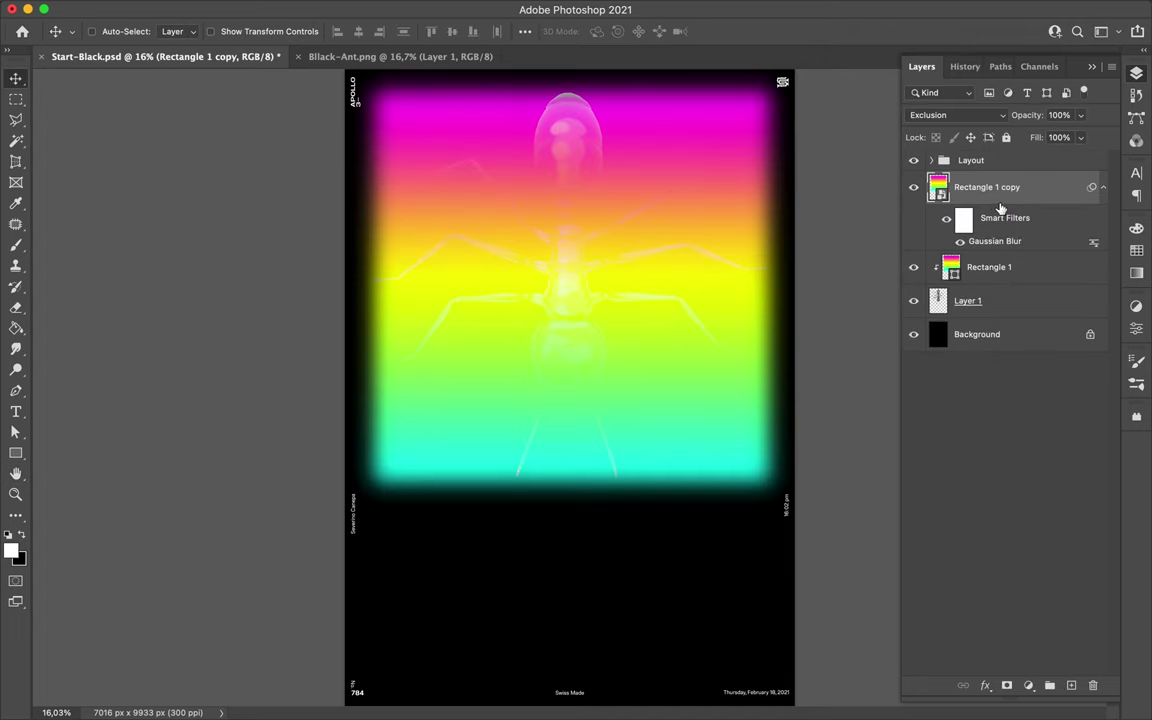
key("ctrl+alt+g")
key("ctrl+bracketleft")
key("ctrl+bracketright")
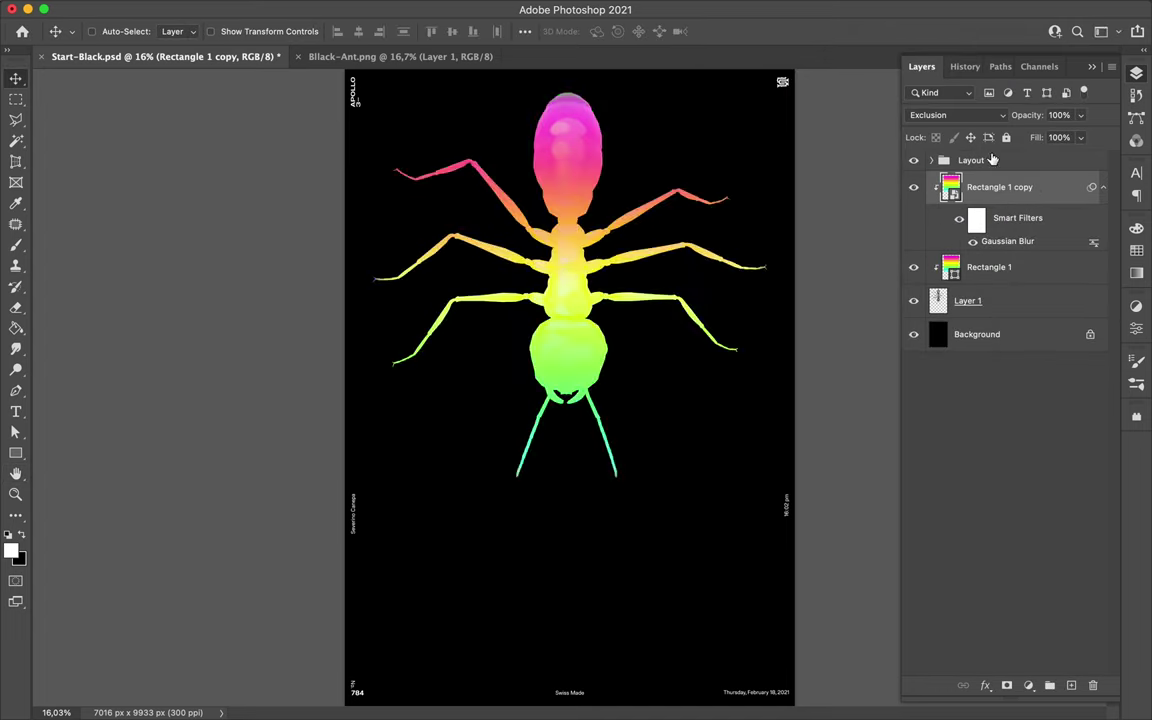
left_click_drag(1080, 137, 1030, 160)
key("ctrl+bracketleft")
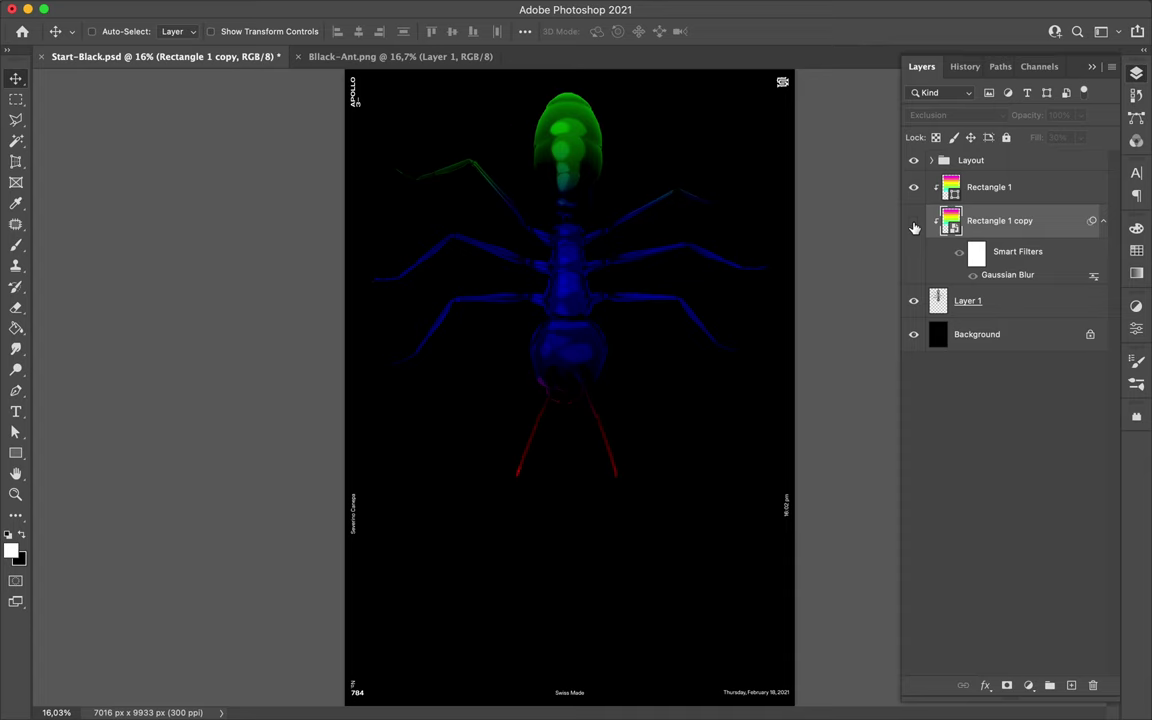
Replace the blurred copy with a Color Balance adjustment pushing midtones to magenta -91
key("BackSpace")
left_click(1029, 685)
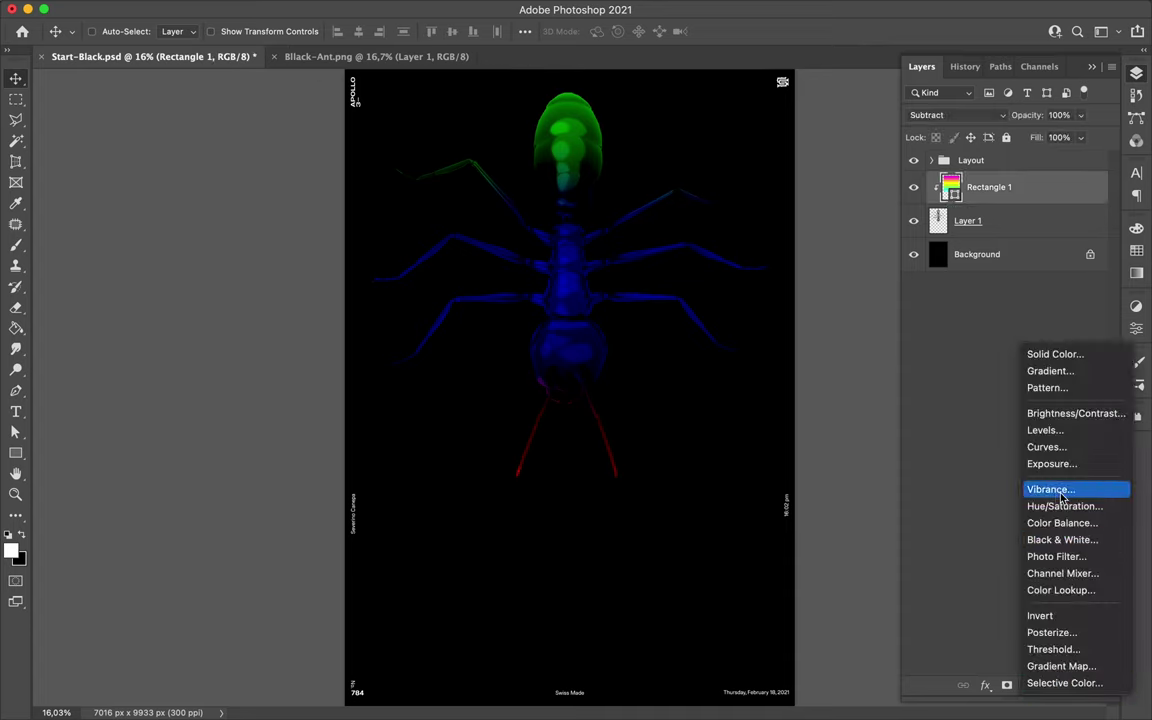
left_click(1062, 523)
mouse_move(968, 416)
left_mouse_down()
mouse_move(1034, 411)
mouse_move(891, 416)
left_mouse_up()
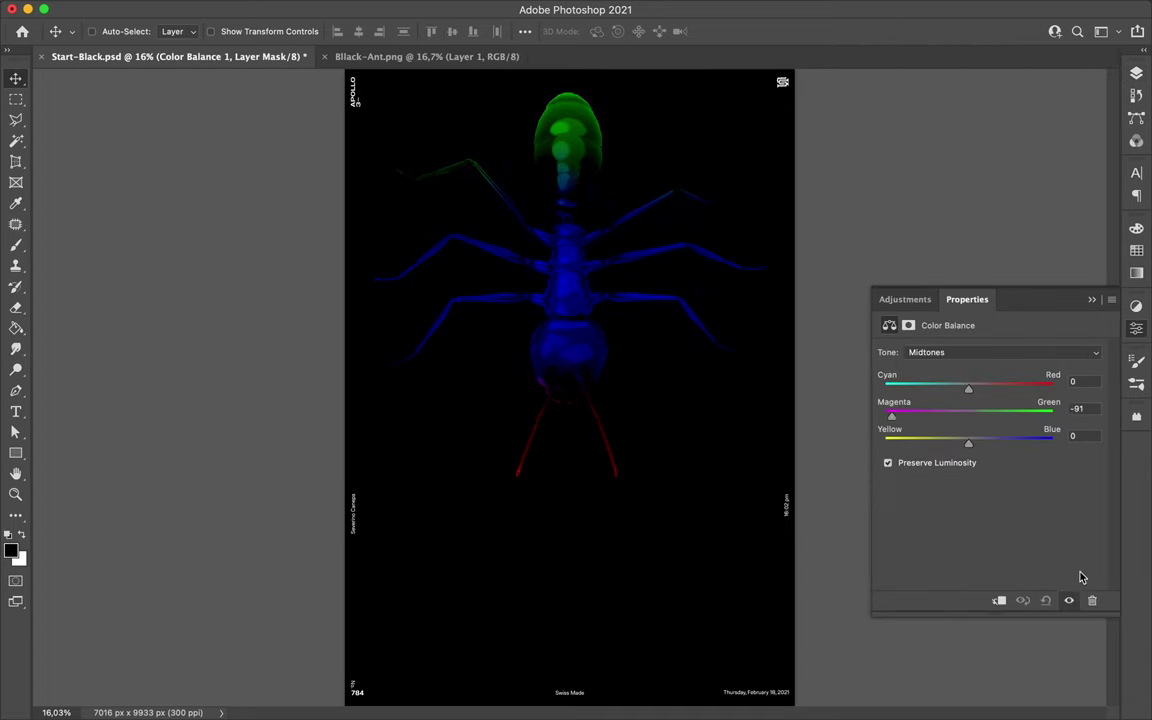
Add a Hue/Saturation adjustment and shift the Blues hue to recolour the ant's body
left_click(1029, 685)
left_click(970, 465)
mouse_move(1054, 410)
left_mouse_down()
mouse_move(923, 416)
mouse_move(1092, 410)
mouse_move(1067, 410)
left_mouse_up()
left_click(1005, 373)
left_click(925, 452)
left_click(978, 416)
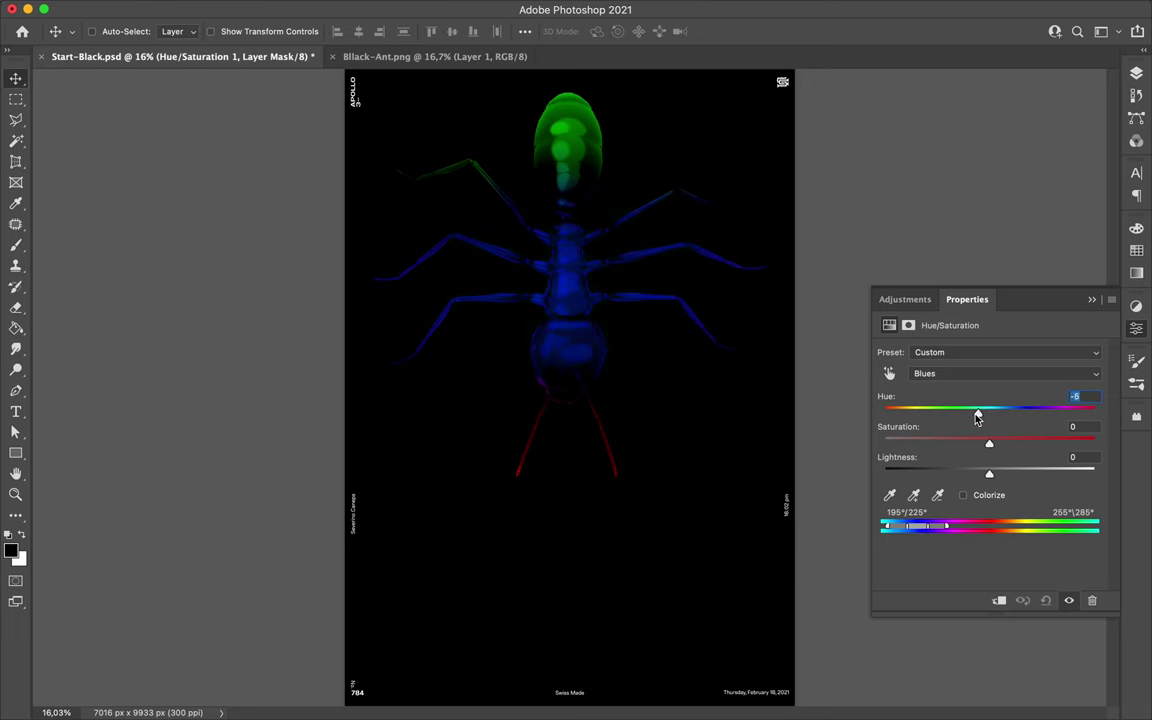
mouse_move(978, 416)
left_mouse_down()
mouse_move(1052, 418)
mouse_move(943, 407)
left_mouse_up()
Select Rectangle 1 with Path Selection and bring up its gradient fill options
key("F7")
left_click(935, 221)
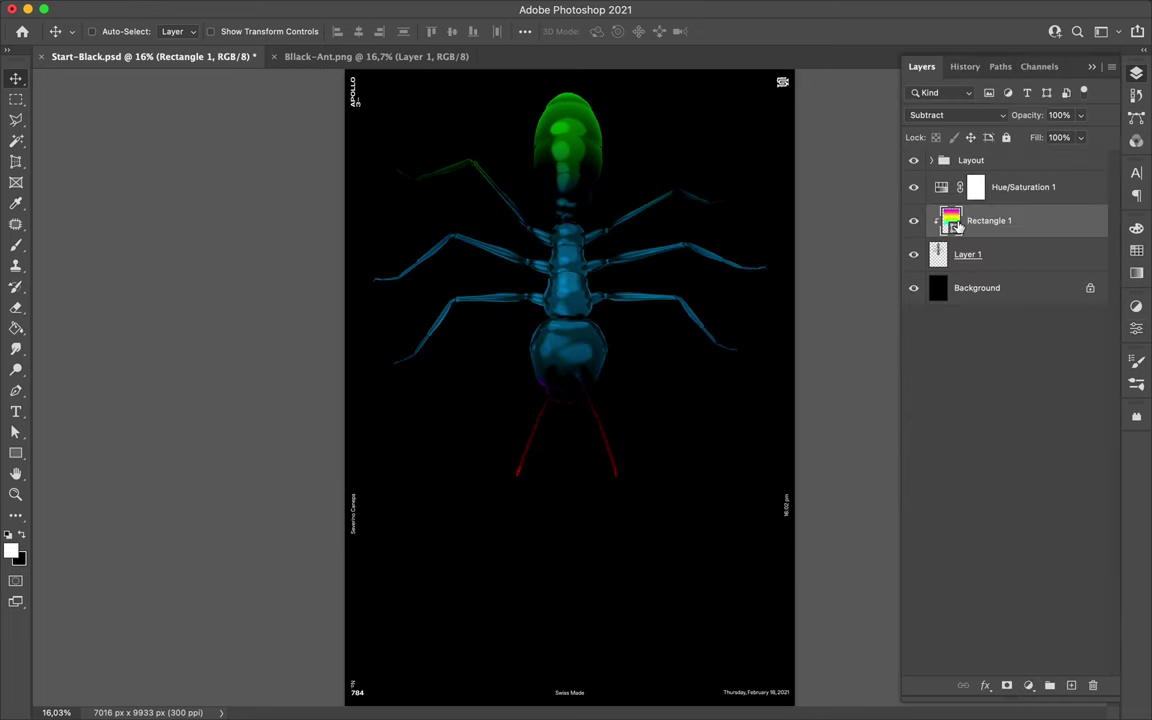
key("a")
left_click(238, 31)
Move the magenta stop to the gradient's right end and add a green stop
left_click(313, 246)
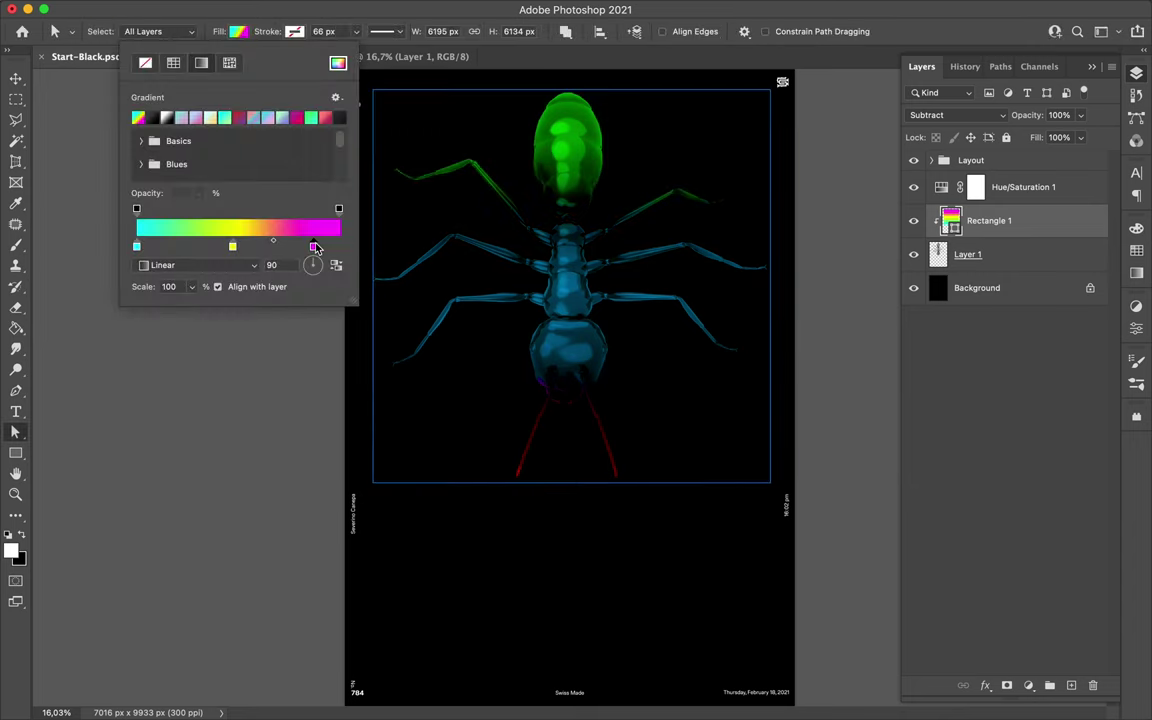
left_click_drag(315, 247, 352, 248)
left_click(209, 246)
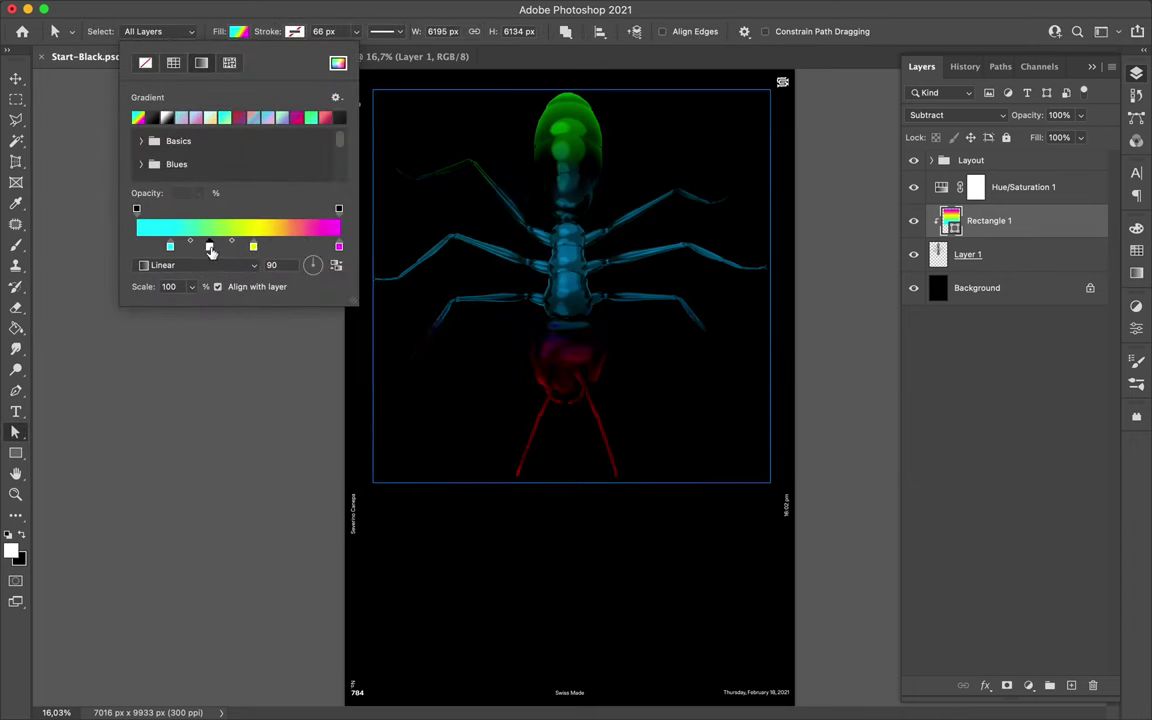
double_click(209, 246)
left_click(347, 298)
Add another gradient stop coloured red, e01e2e
left_click(488, 154)
left_click(296, 246)
double_click(296, 246)
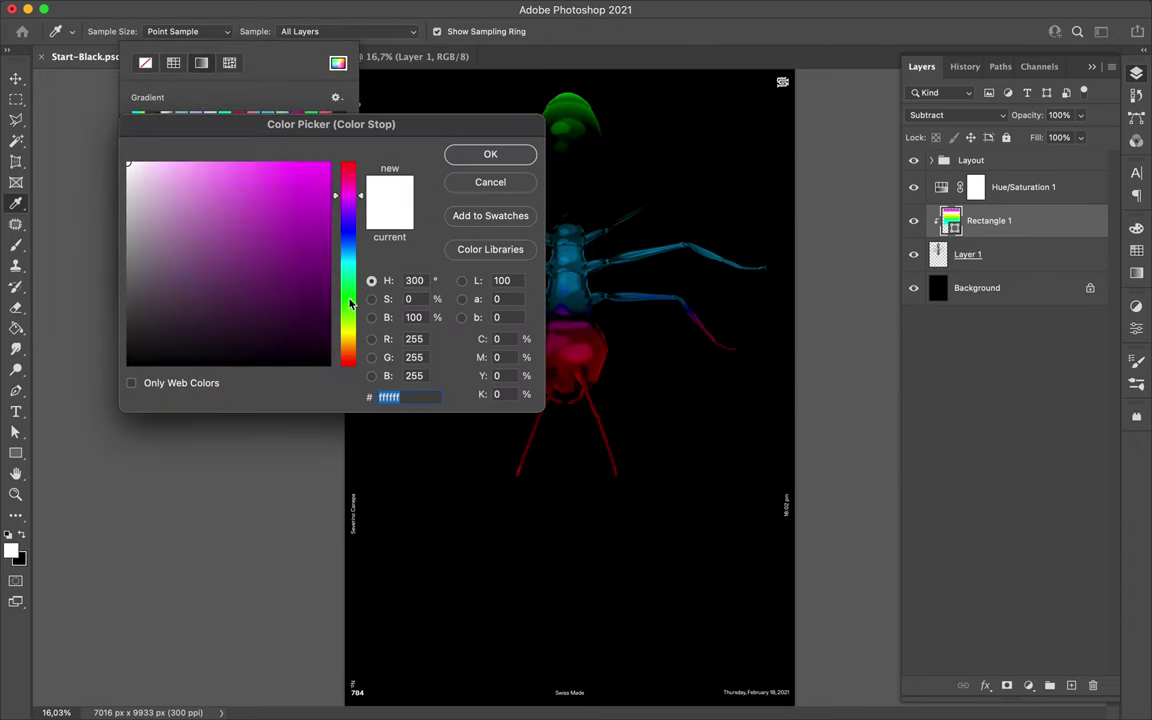
type("e01e2e")
key("Return")
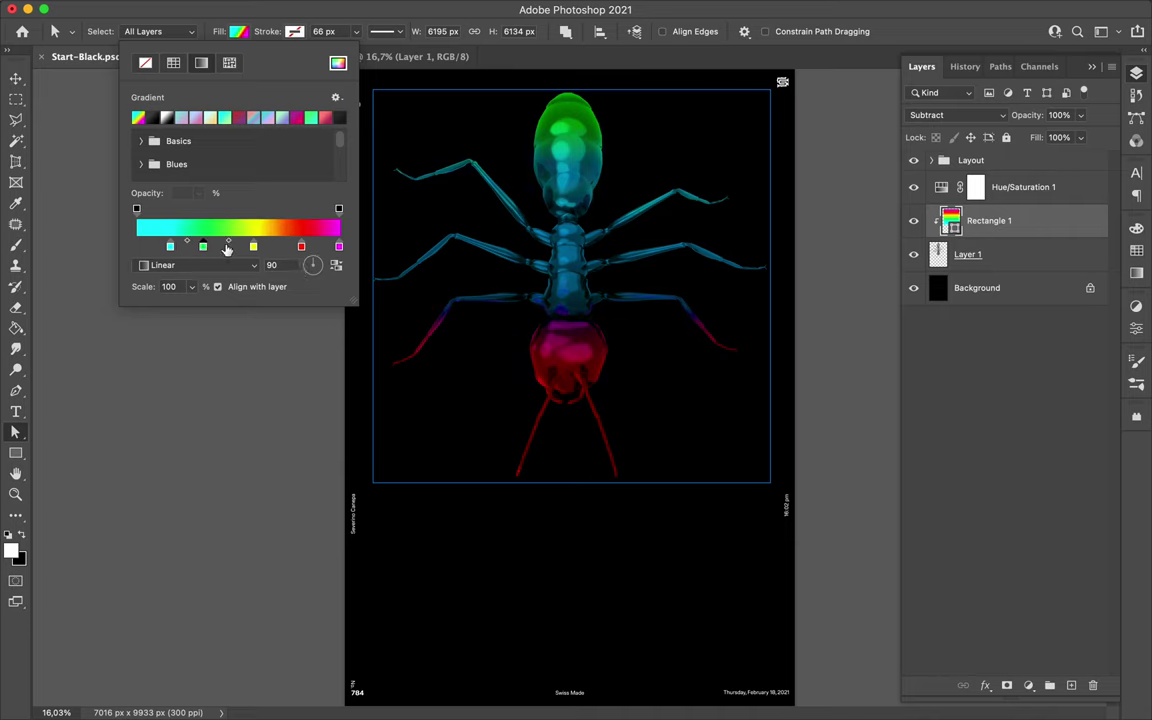
Recolour the yellow stop to fbb03b and reposition the yellow and green stops
left_click_drag(274, 246, 245, 246)
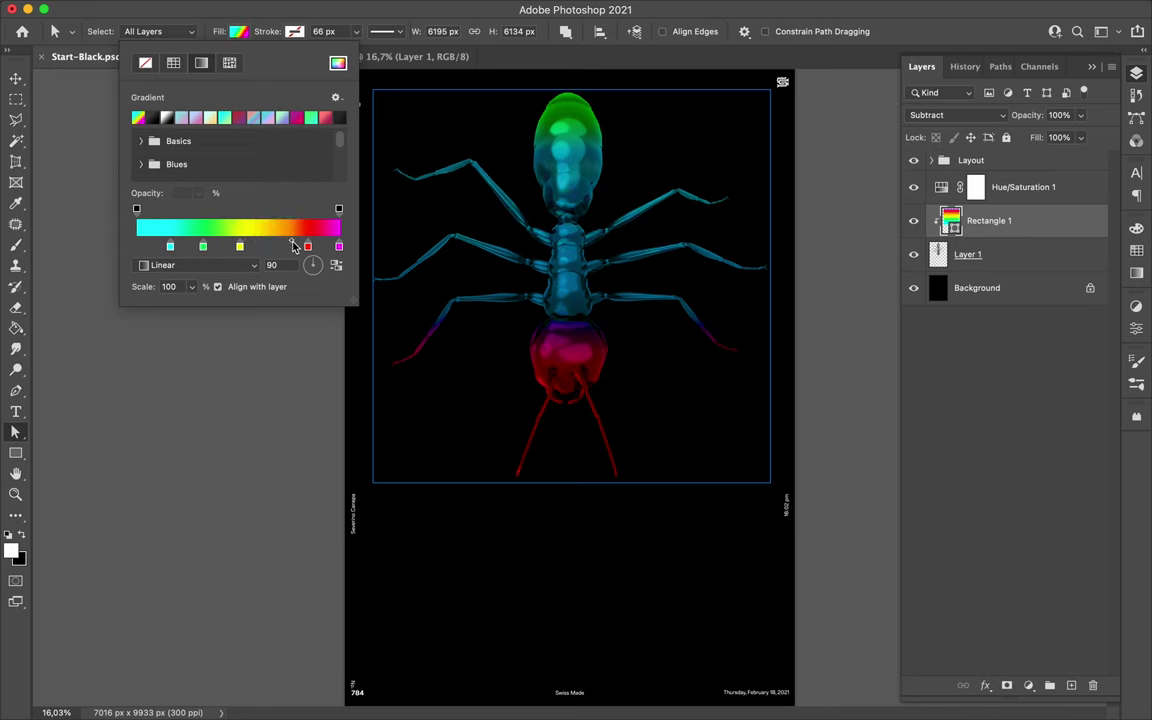
double_click(253, 246)
type("fbb03b")
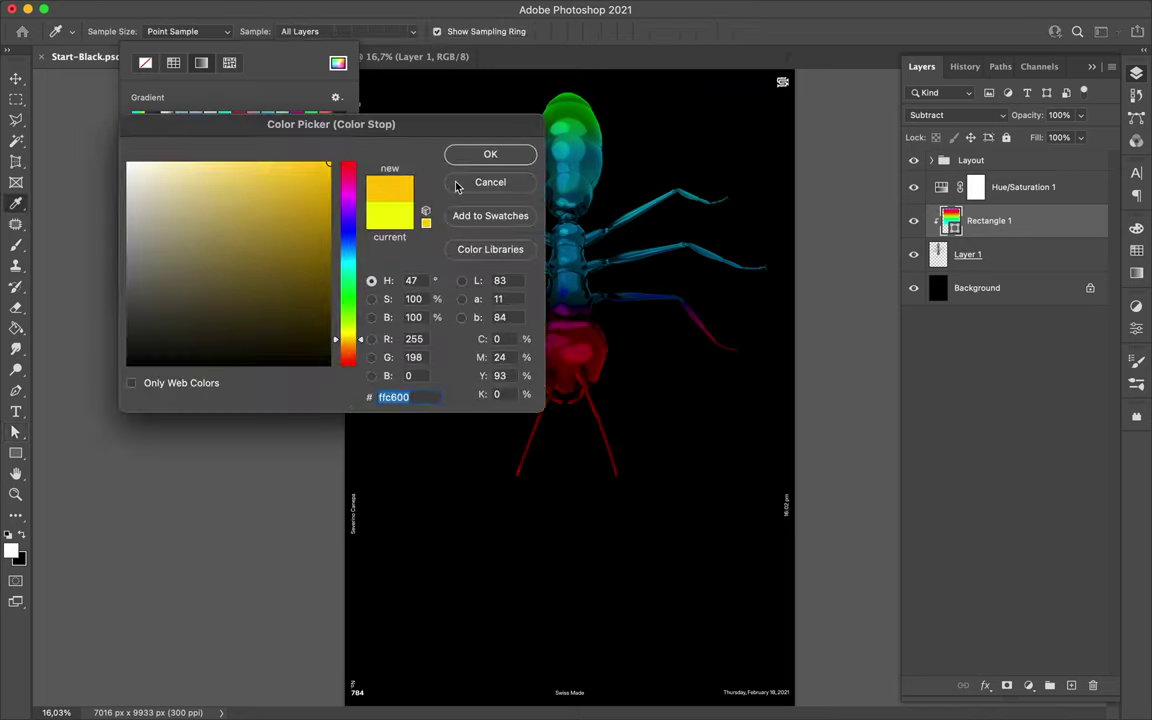
key("Return")
left_click_drag(253, 246, 238, 246)
mouse_move(338, 246)
left_mouse_down()
mouse_move(289, 246)
mouse_move(339, 246)
left_mouse_up()
left_click_drag(215, 246, 206, 250)
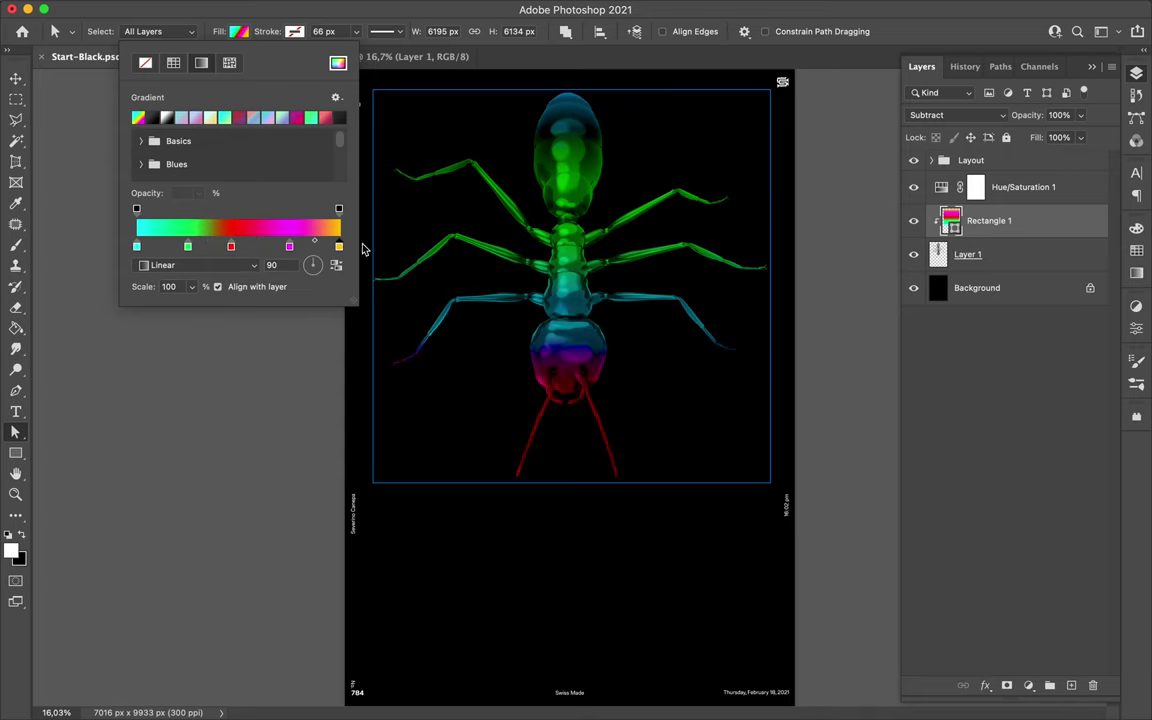
Recolour the last stop to green and the first stop to red, ff0000
double_click(338, 246)
mouse_move(348, 339)
left_mouse_down()
mouse_move(348, 181)
mouse_move(337, 309)
mouse_move(337, 288)
left_mouse_up()
key("Return")
double_click(136, 246)
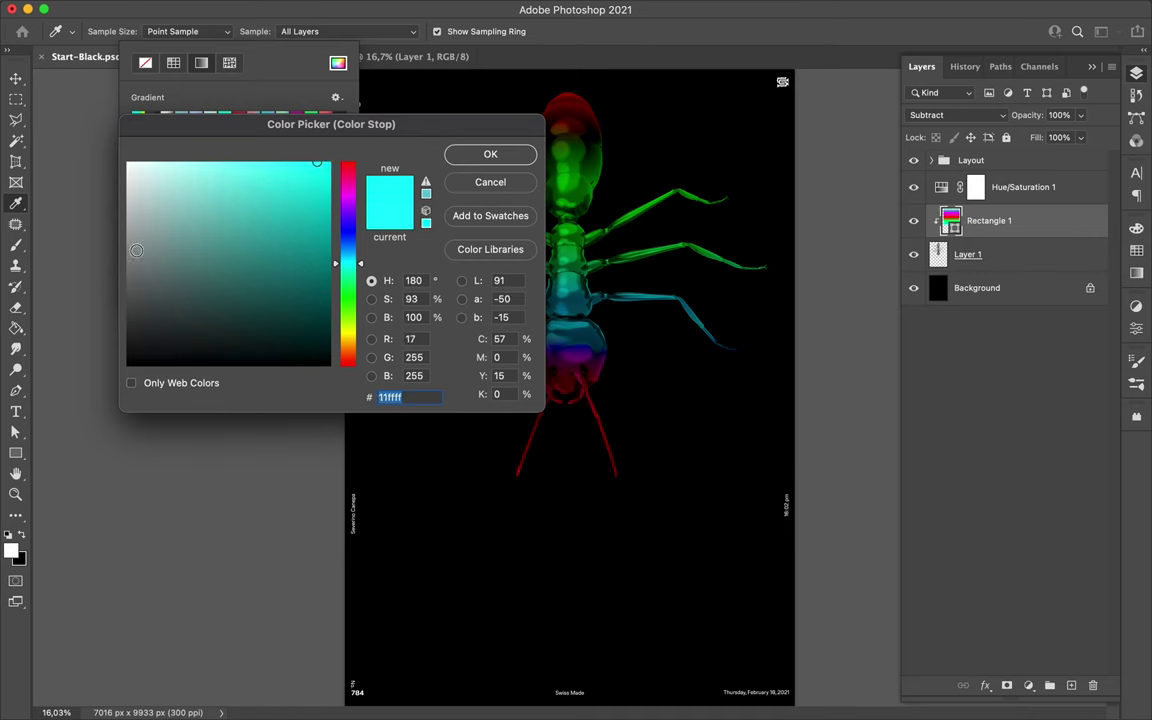
type("ff0000")
key("Return")
Rearrange the stops: green at the left end, red mid, magenta right of centre, cyan inward
key("a")
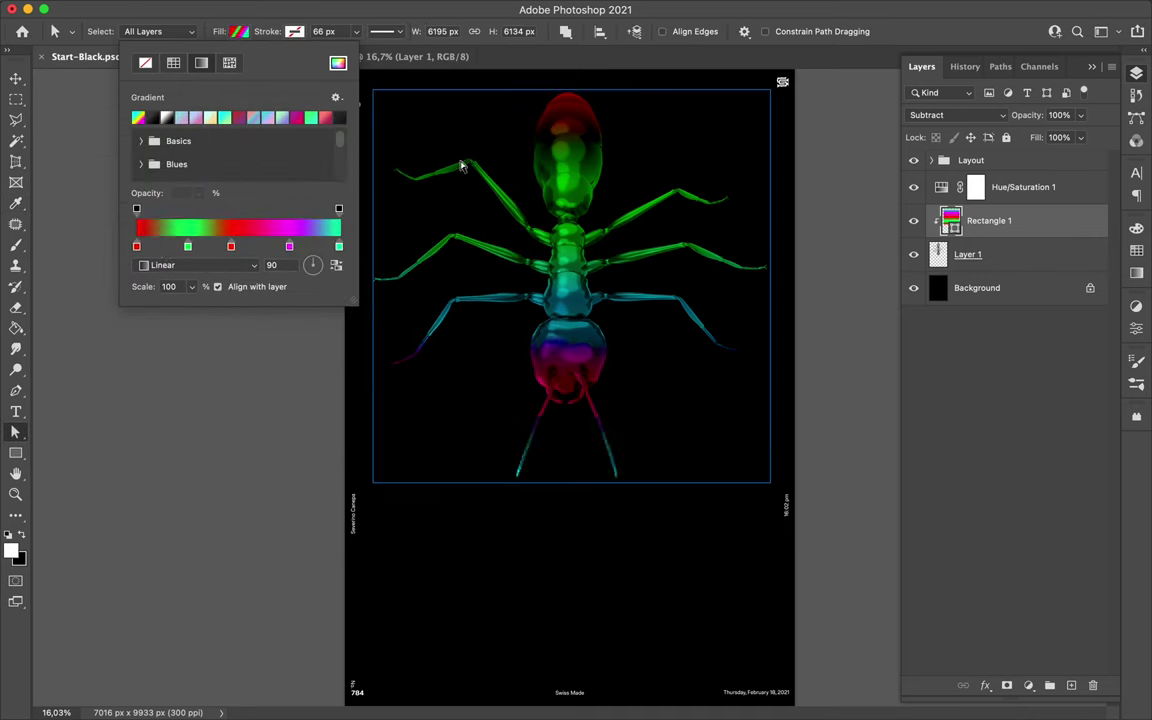
left_click_drag(187, 246, 136, 246)
left_click_drag(231, 246, 205, 246)
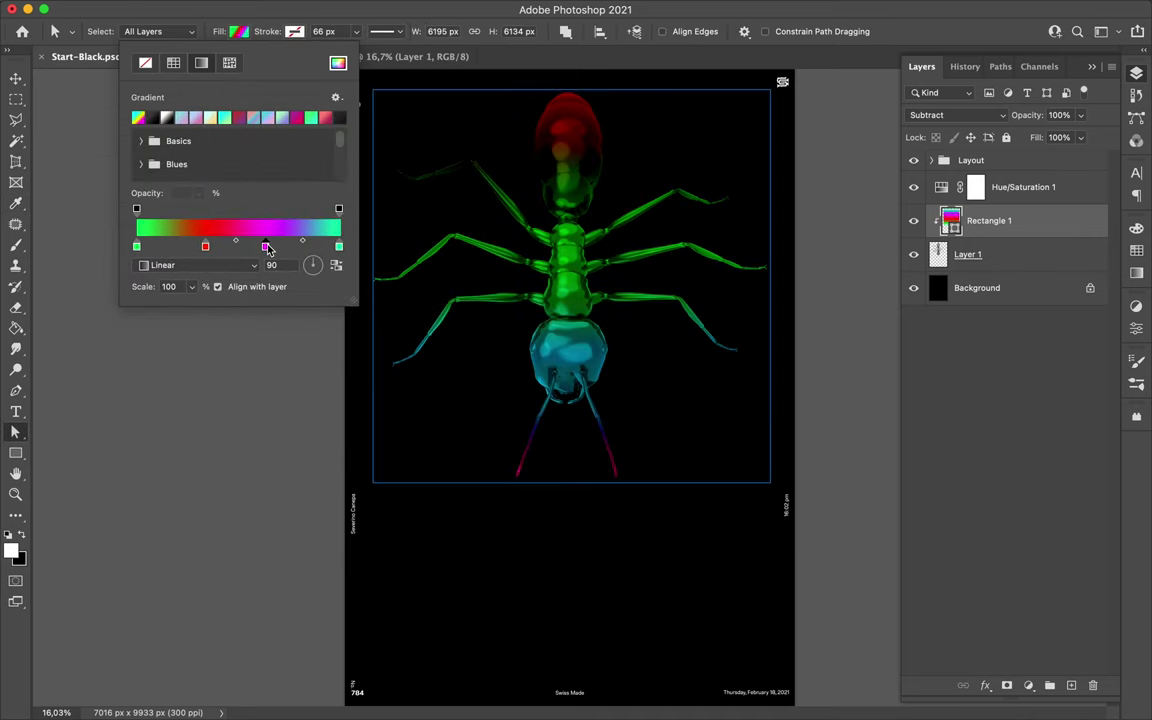
mouse_move(289, 246)
left_mouse_down()
mouse_move(231, 246)
mouse_move(266, 246)
left_mouse_up()
left_click_drag(339, 246, 318, 246)
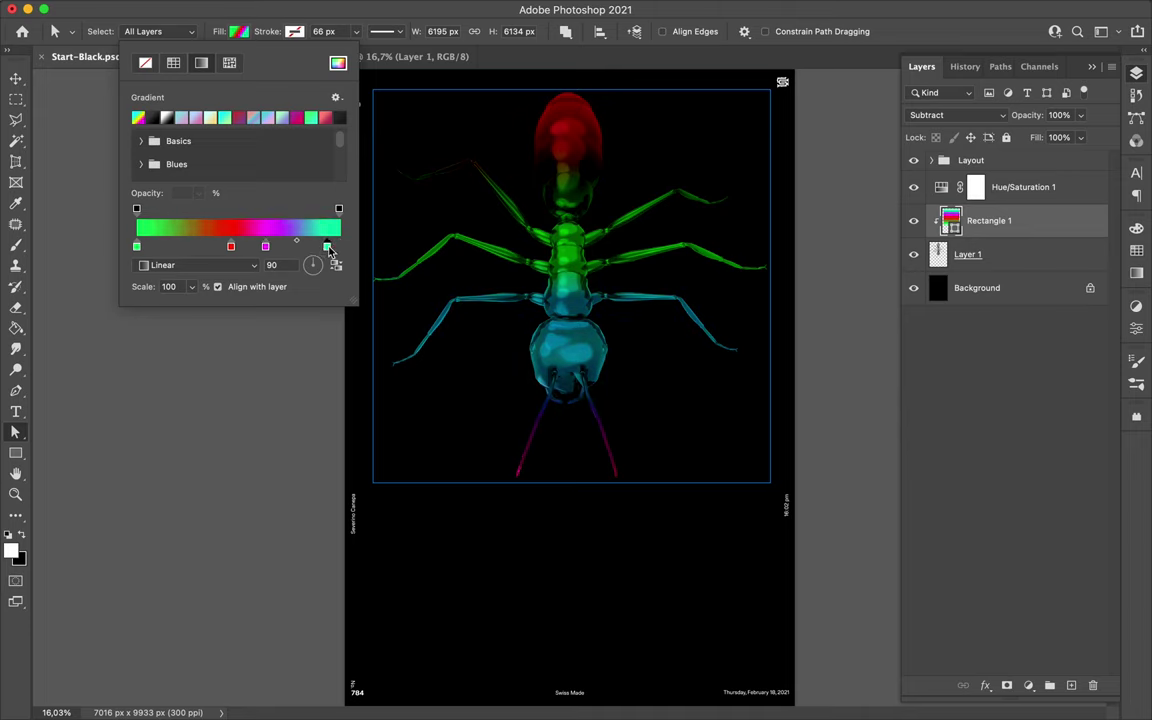
left_click(324, 353)
Hide Hue/Saturation 1, duplicate the rainbow rectangle, and clip the copy to the ant
left_click(913, 187)
left_click(913, 187)
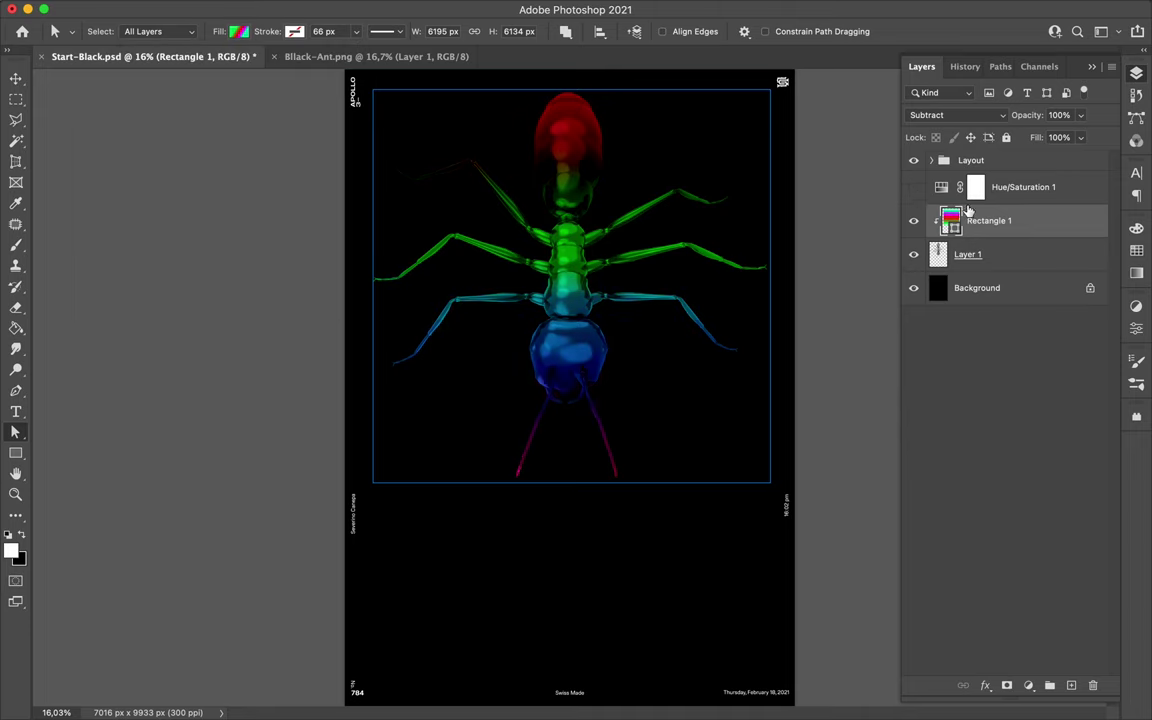
key("ctrl+j")
left_click(373, 5)
left_click(981, 237, "alt")
Change the Rectangle 1 copy blend mode from Exclusion to Color Dodge
left_click(957, 115)
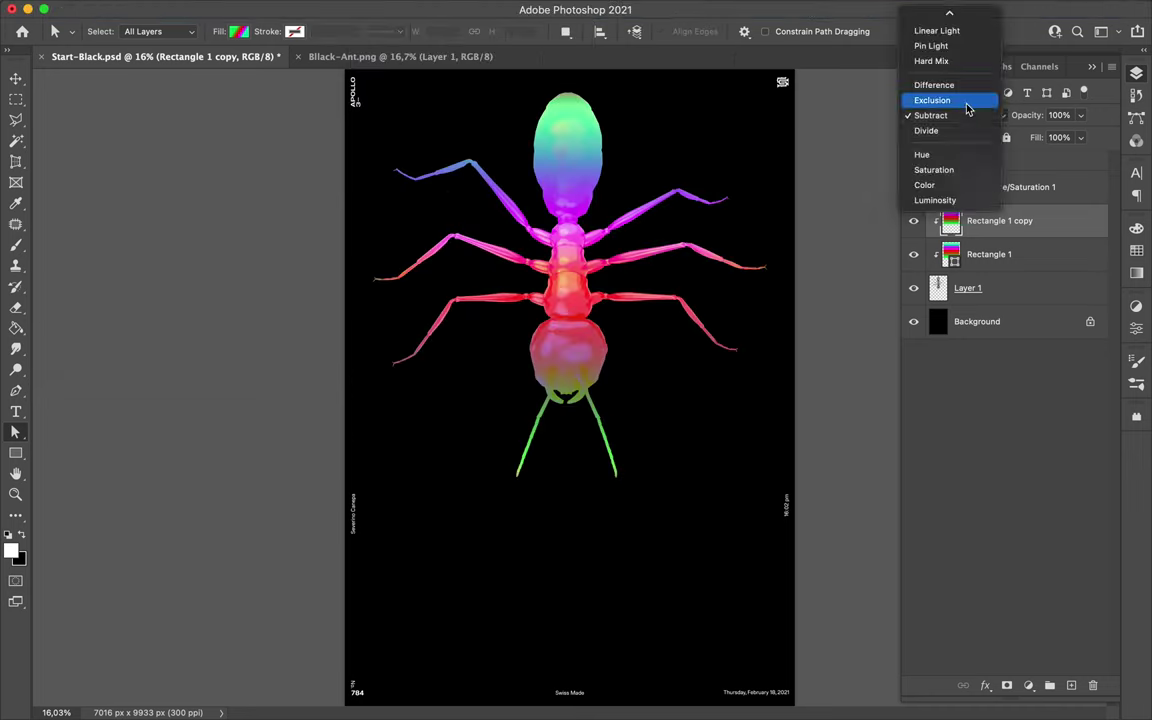
left_click(373, 5)
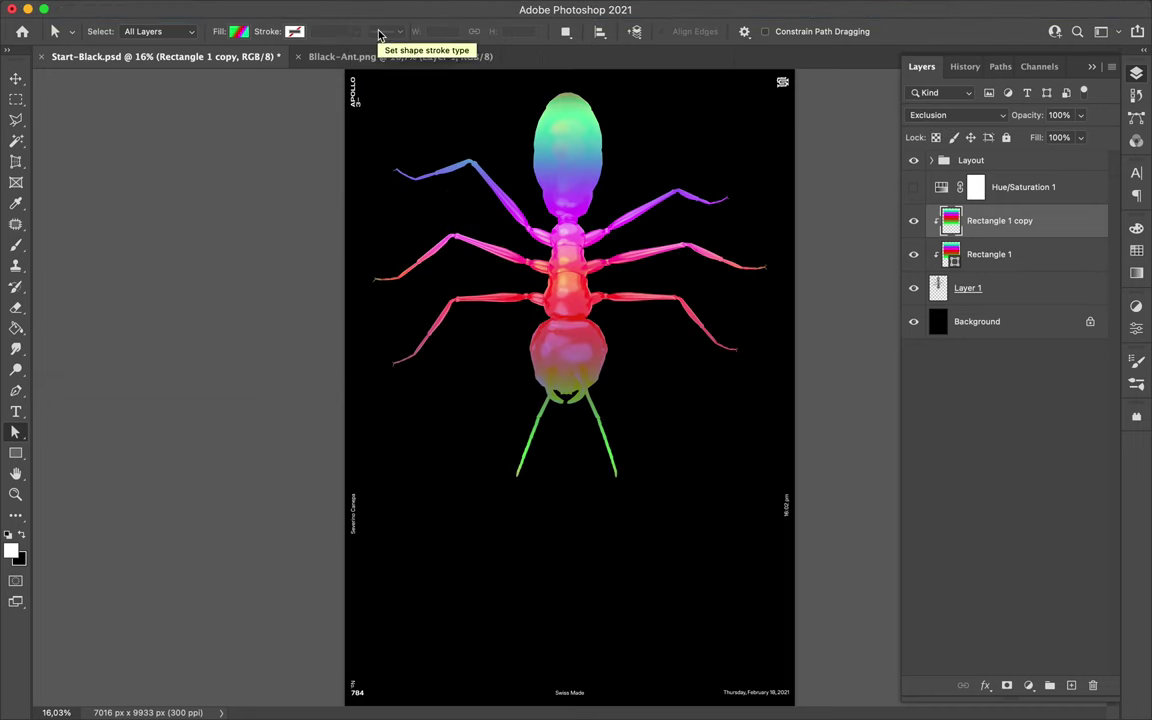
left_click(955, 115)
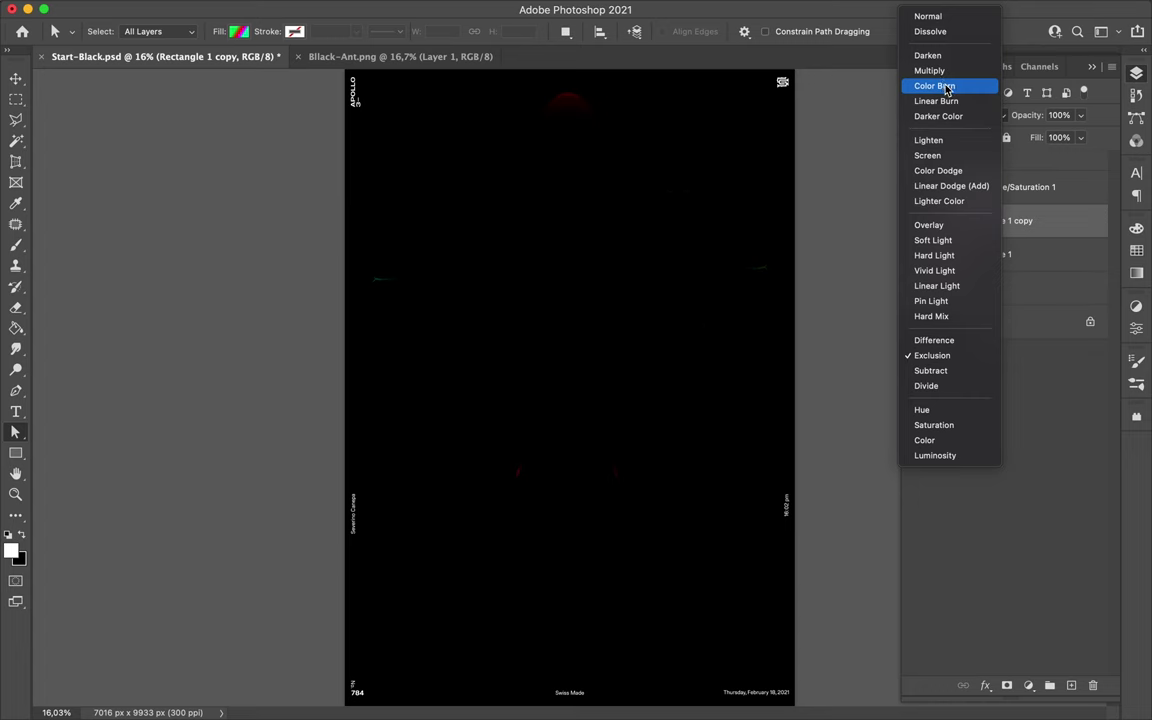
left_click(953, 173)
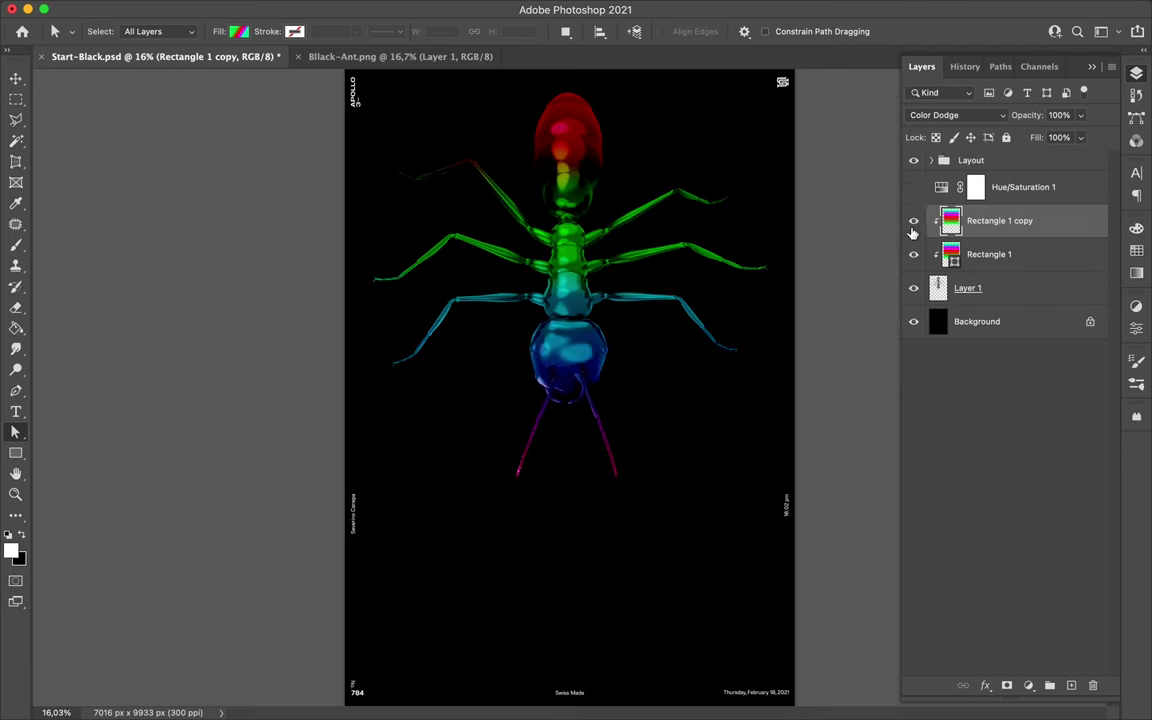
Move the ant and its colour layers 1334 px down, then hide Rectangle 1
left_click(1010, 195)
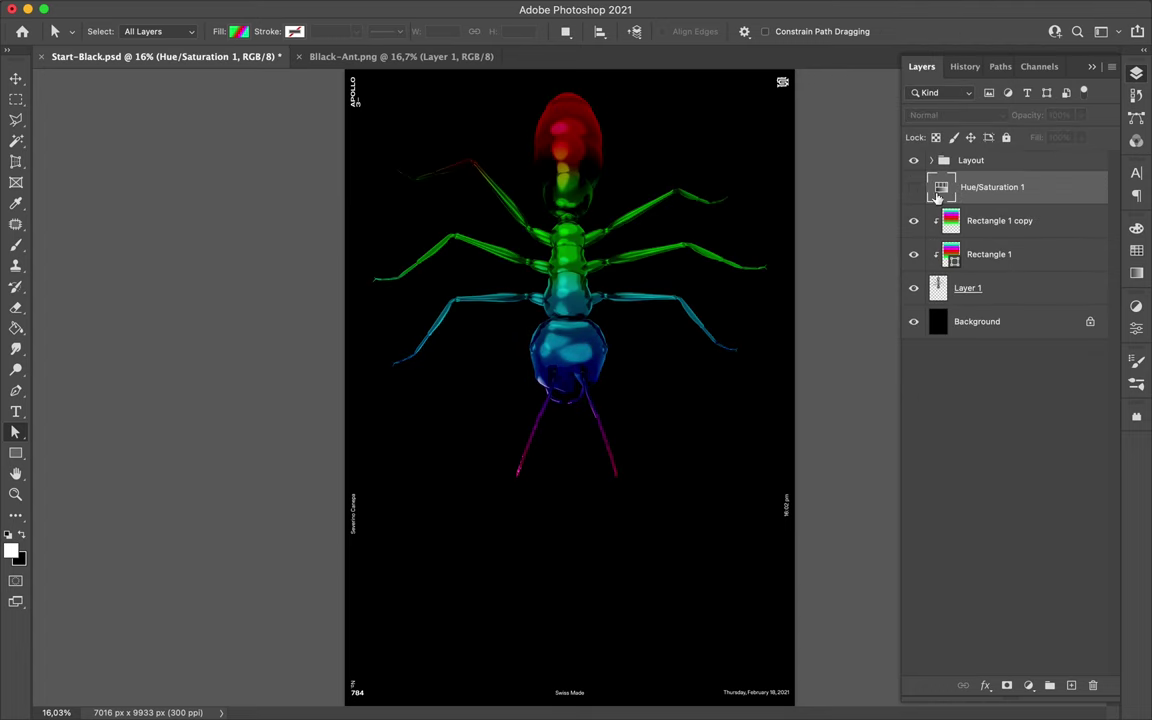
left_click(962, 289)
left_click(1000, 221, "shift")
key("v")
left_click_drag(574, 247, 574, 332)
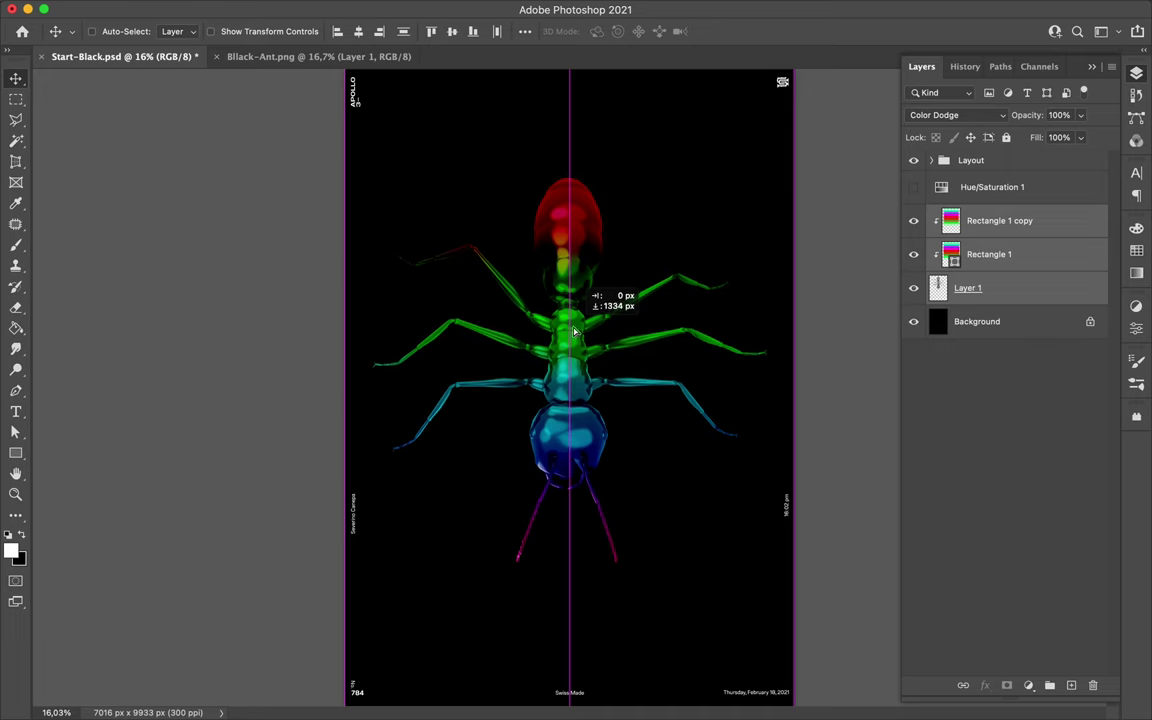
scroll(574, 338, "down", 2)
left_click(913, 254)
Add a Levels adjustment on the ant with input levels 35 and 211
left_click(990, 288)
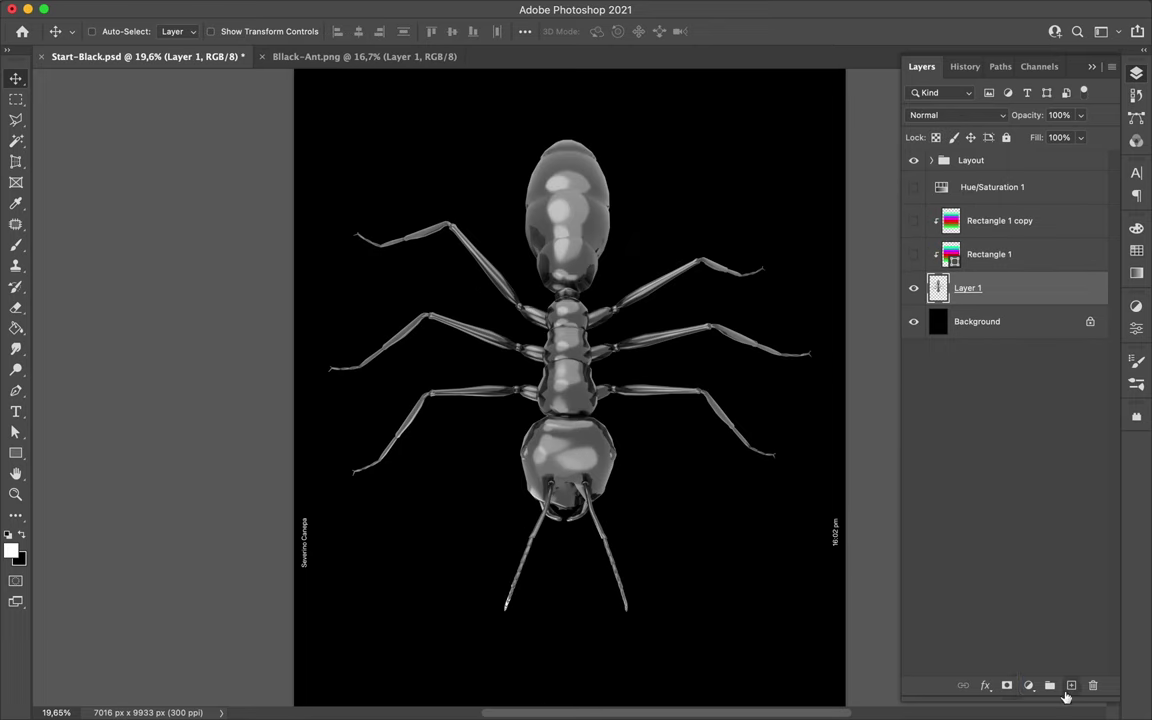
left_click(1028, 685)
left_click(1042, 429)
mouse_move(905, 469)
left_mouse_down()
mouse_move(943, 469)
mouse_move(931, 469)
left_mouse_up()
left_click_drag(1098, 469, 1024, 470)
Show Rectangle 1 again and set the Rectangle 1 copy to Overlay
left_click(1136, 73)
left_click(913, 254)
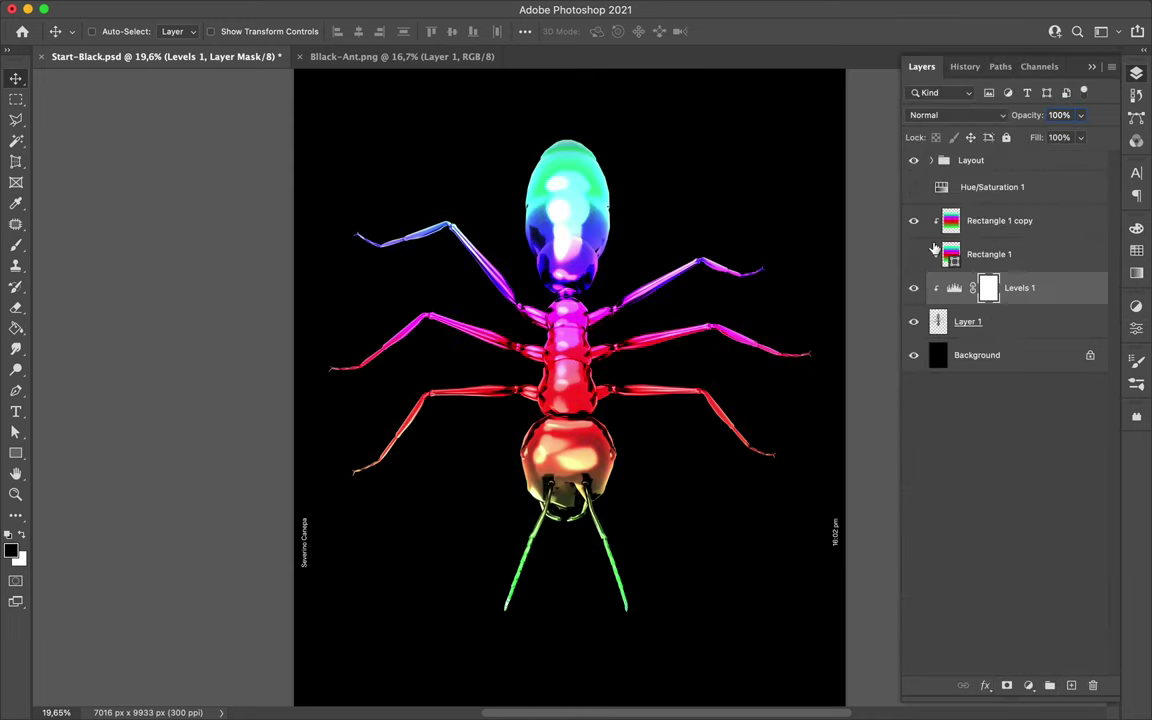
left_click(1040, 220)
left_click(950, 115)
left_click(973, 171)
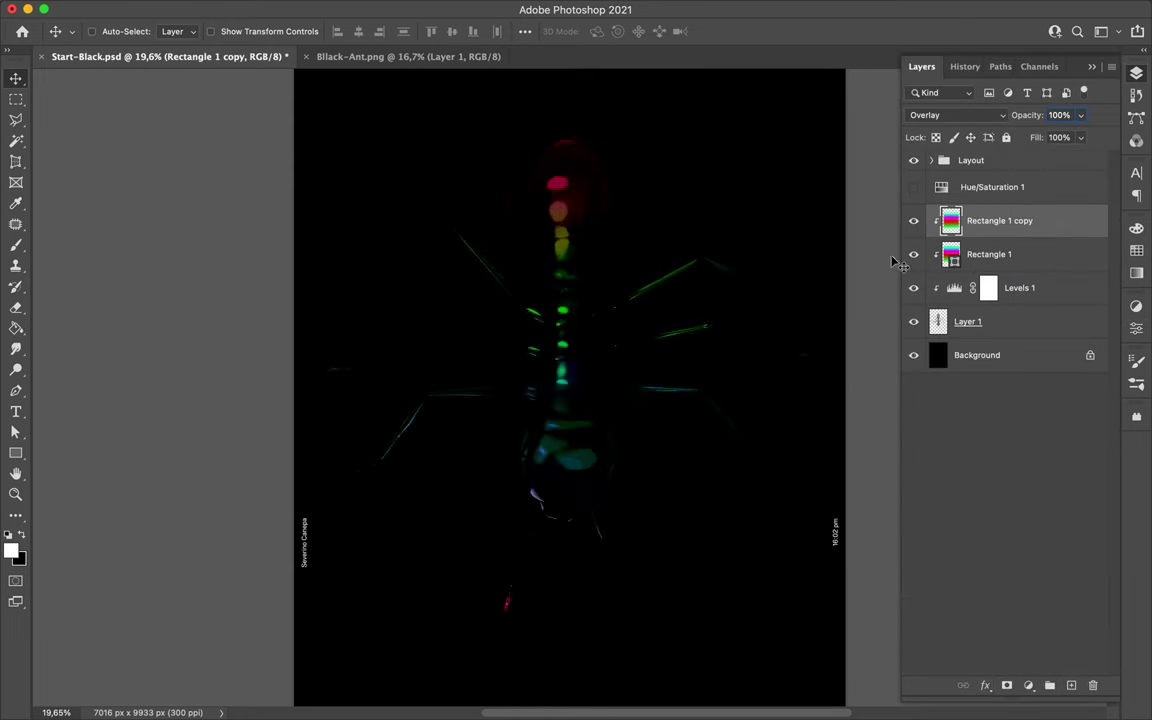
Lower Rectangle 1's fill to 34%
scroll(650, 265, "down", 3)
scroll(670, 305, "up", 2)
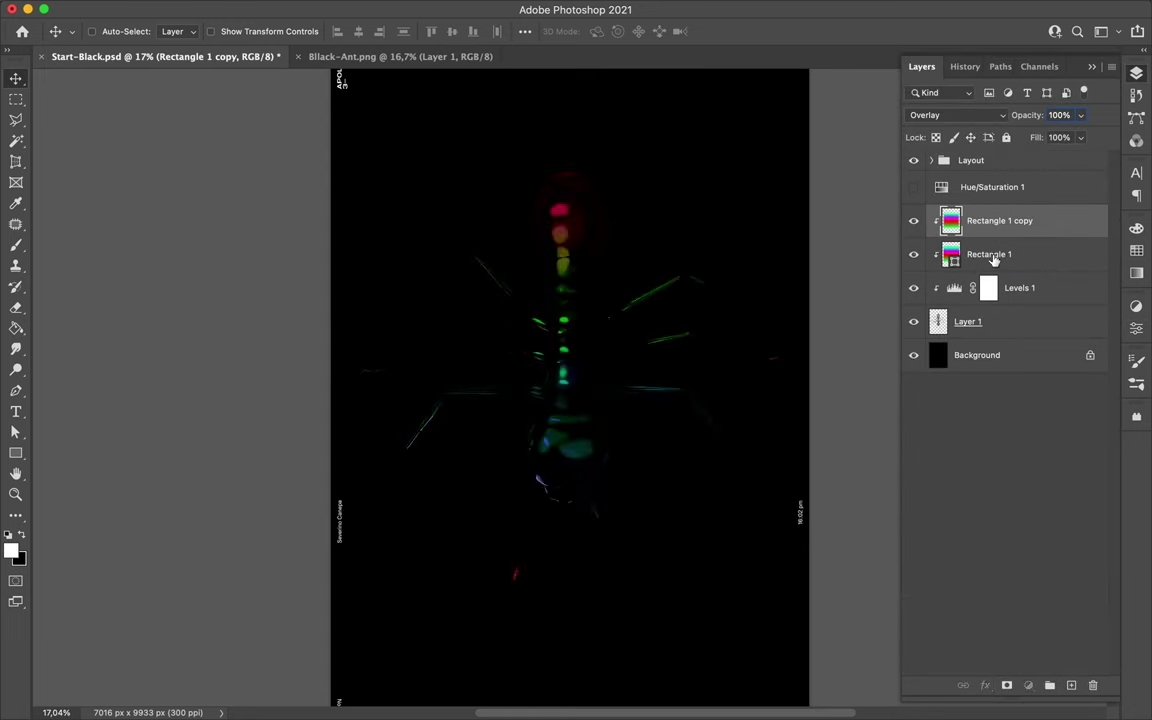
left_click(950, 254)
left_click(1080, 137)
mouse_move(1041, 159)
left_mouse_down()
mouse_move(1069, 160)
mouse_move(1033, 160)
left_mouse_up()
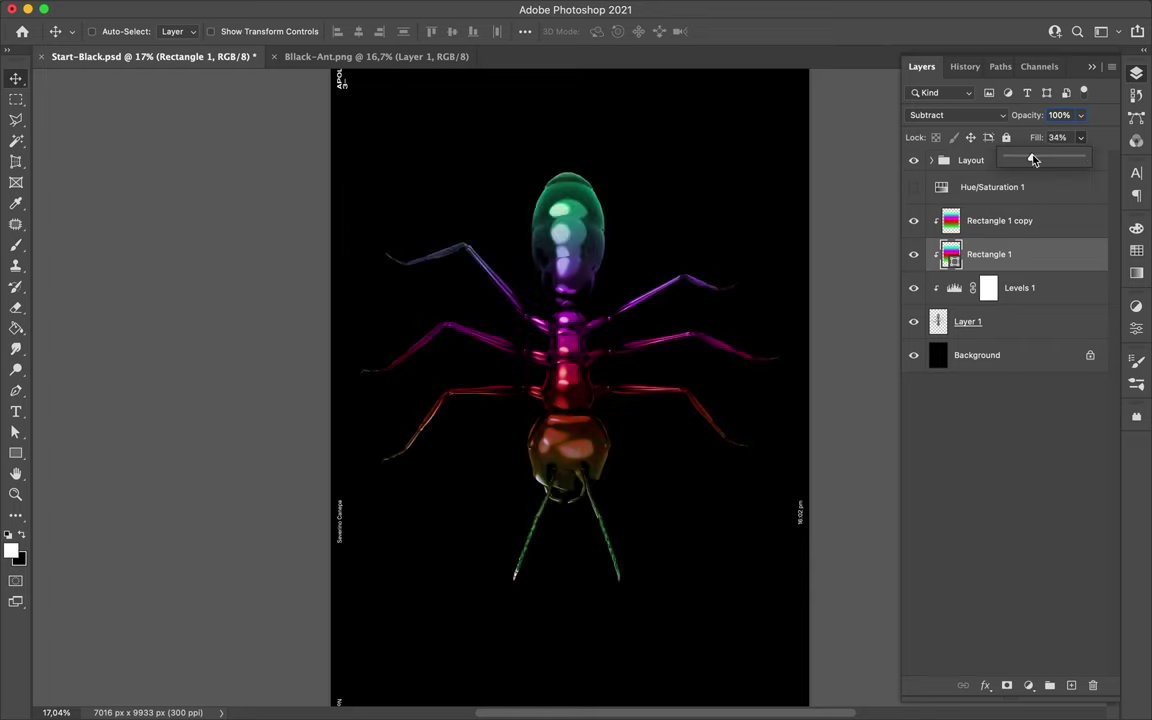
Pick the Eraser on Rectangle 1, decline rasterizing, and open brush size options
key("e")
left_click(615, 255)
left_click(625, 281)
right_click(580, 230)
Add a layer mask to Rectangle 1 and set up the Brush tool's size and hardness
key("Escape")
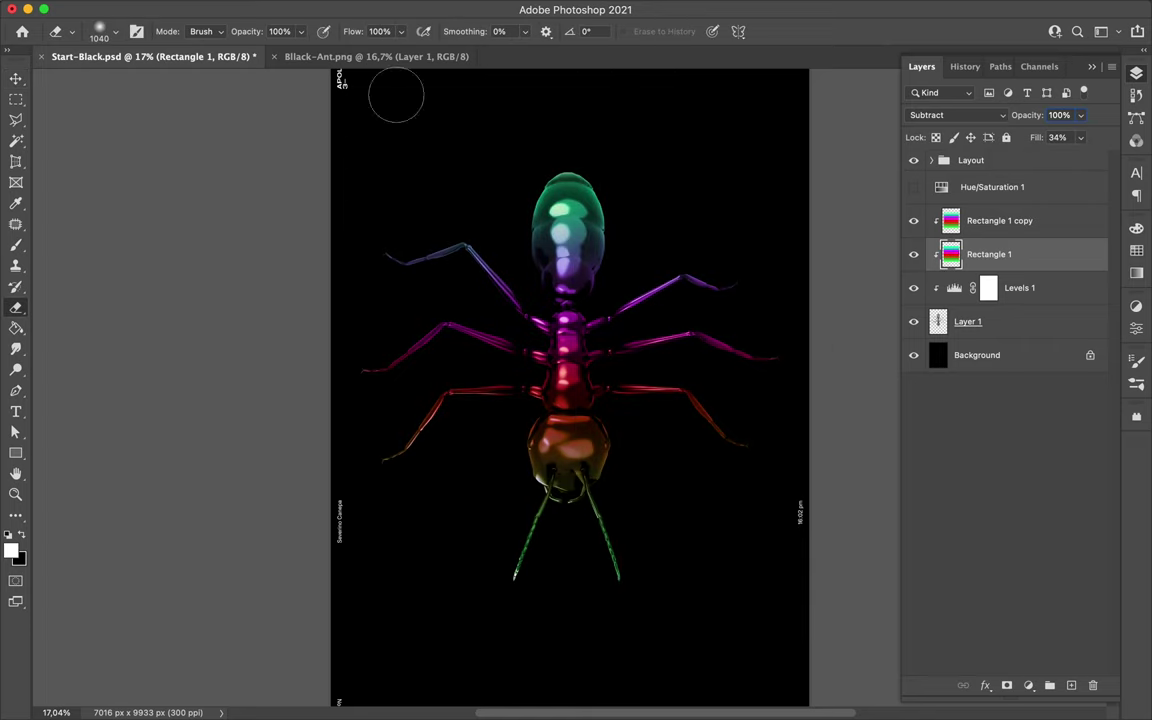
left_click(1020, 688)
key("b")
right_click(600, 200)
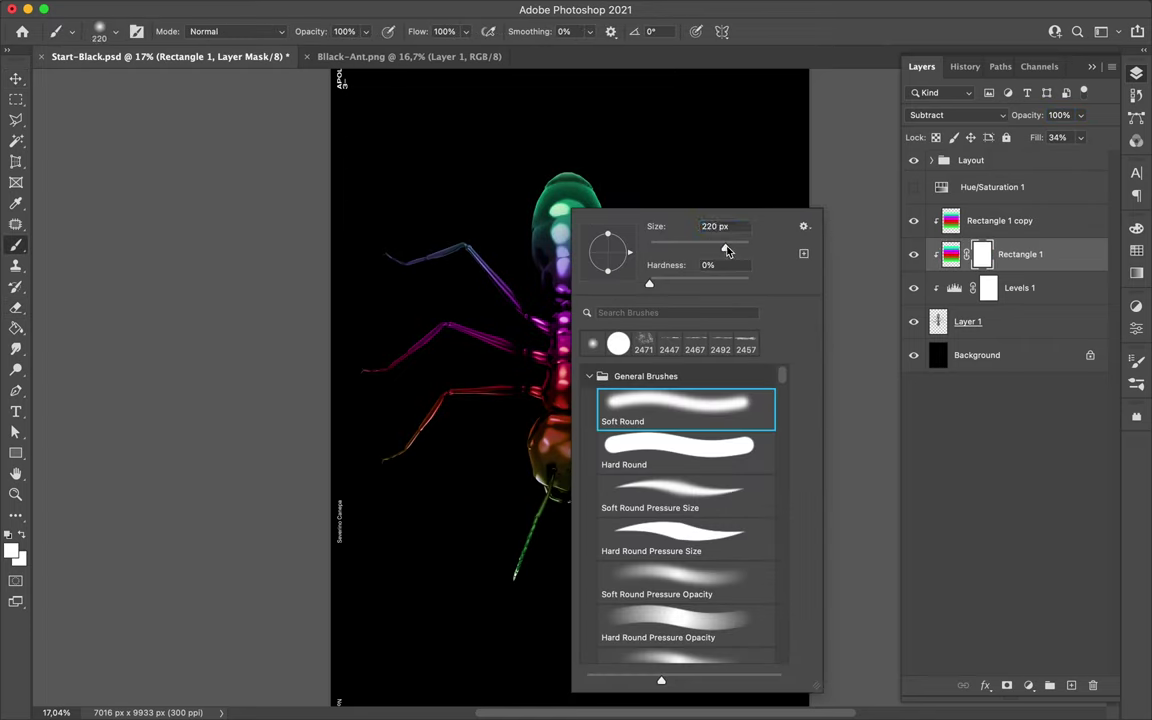
key("Escape")
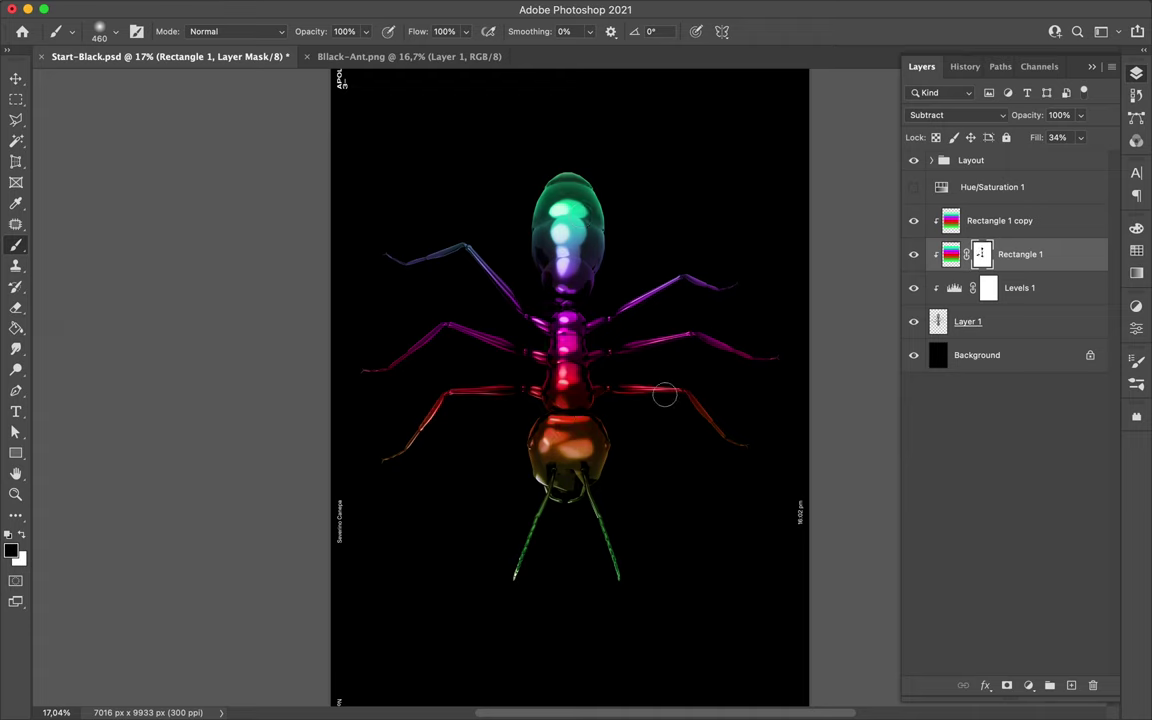
Add a PSYCHEDELIC text layer over the ant's head and move it beneath Layer 1
key("t")
left_click(423, 198)
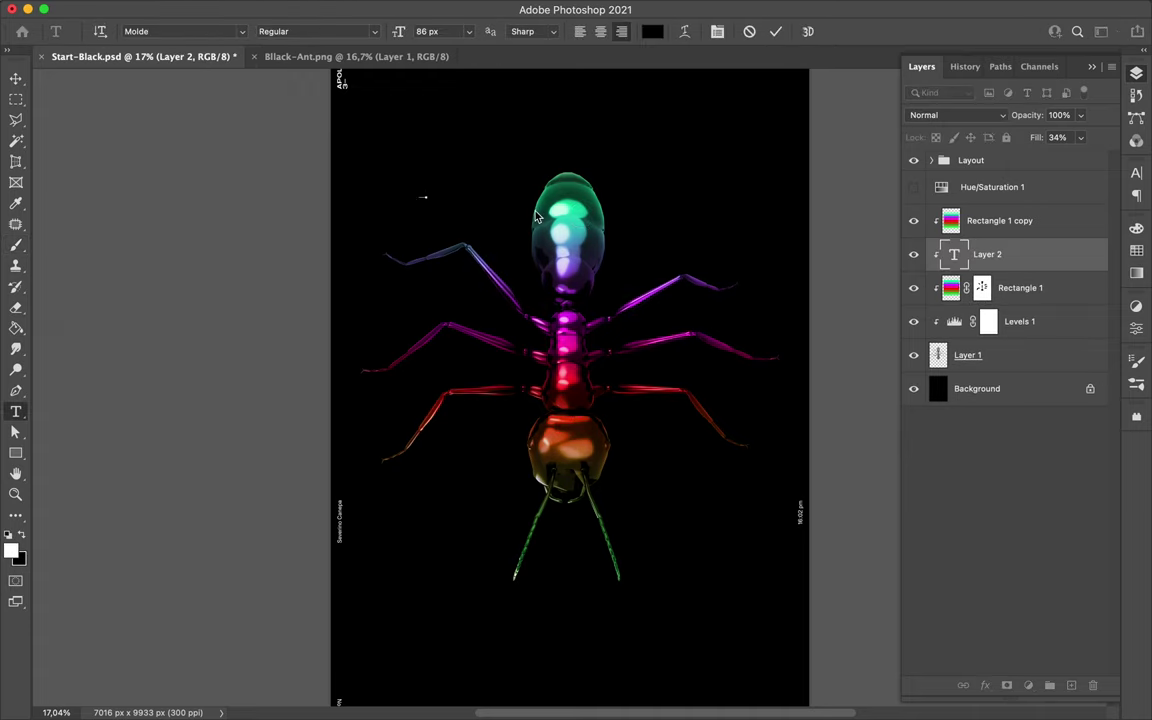
type("PSYCHEDELIC")
key("ctrl+t")
left_click_drag(430, 190, 590, 245)
key("Return")
left_click_drag(987, 254, 987, 372)
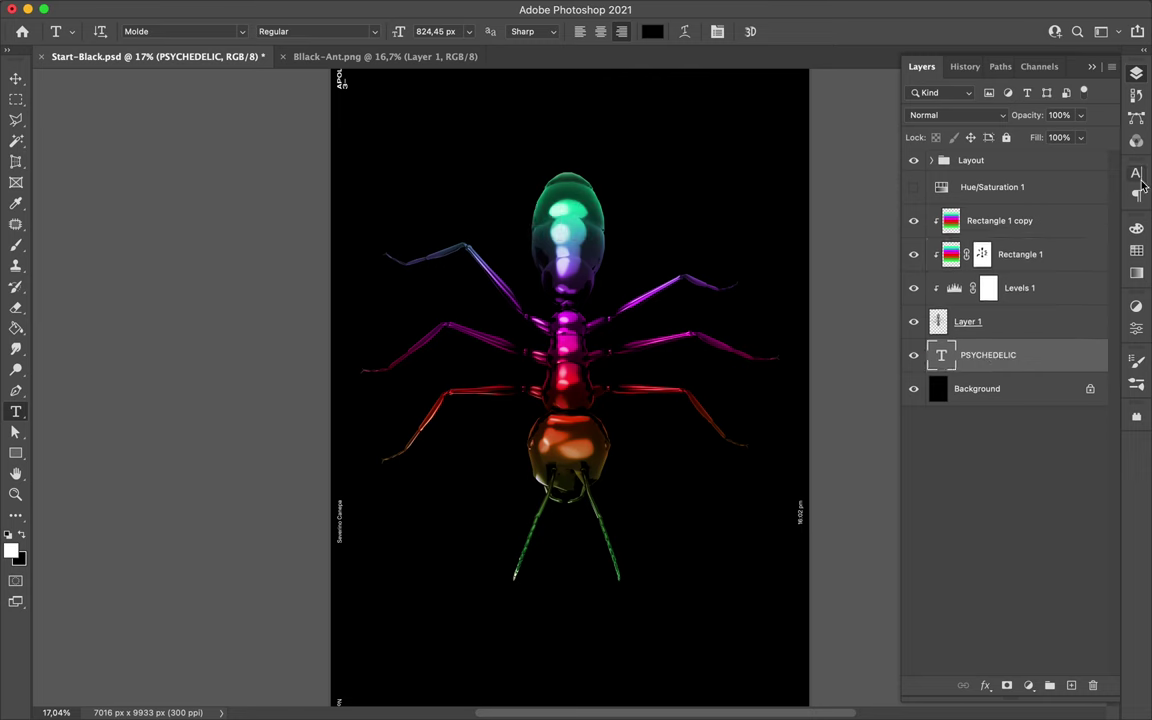
Make the PSYCHEDELIC text dark grey #171717 in Compressed-Bold
left_click(1136, 228)
left_click(651, 31)
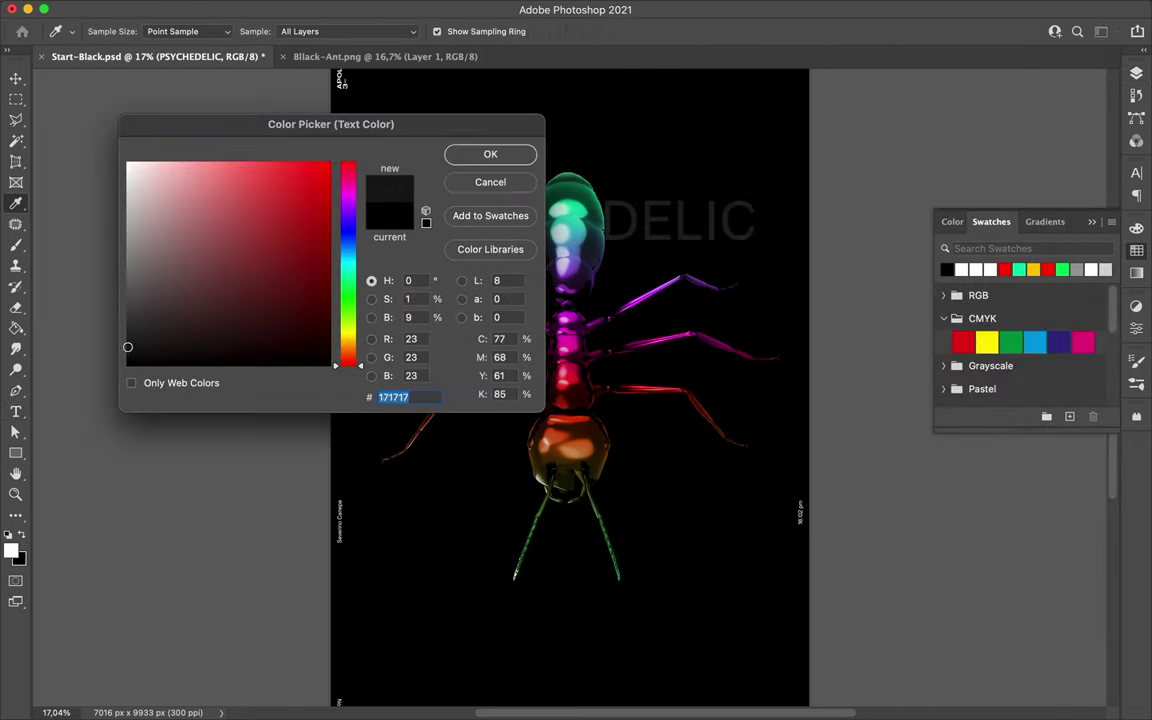
key("Return")
left_click(1136, 172)
left_click(1108, 196)
Scale PSYCHEDELIC across the poster width and position it near the top
key("ctrl+t")
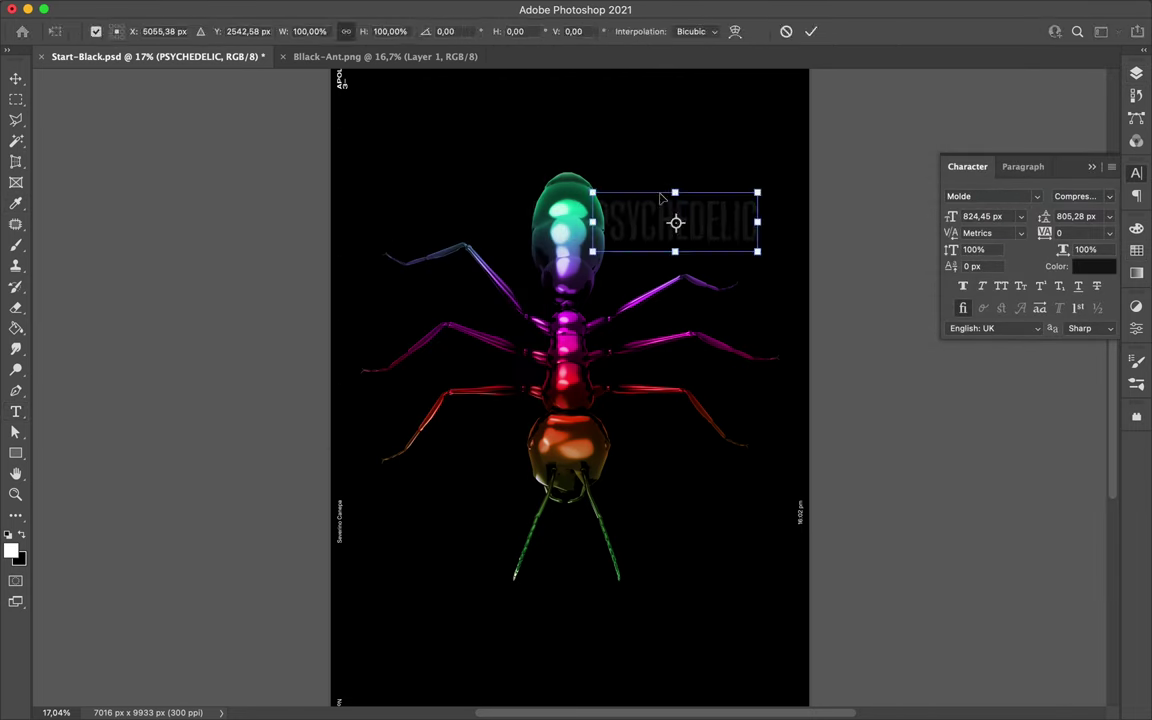
left_click_drag(675, 193, 690, 90)
key("Return")
key("v")
left_click_drag(640, 160, 680, 283)
left_click(525, 31)
Create a large ANT text layer below PSYCHEDELIC
key("t")
left_click(795, 375)
type("A")
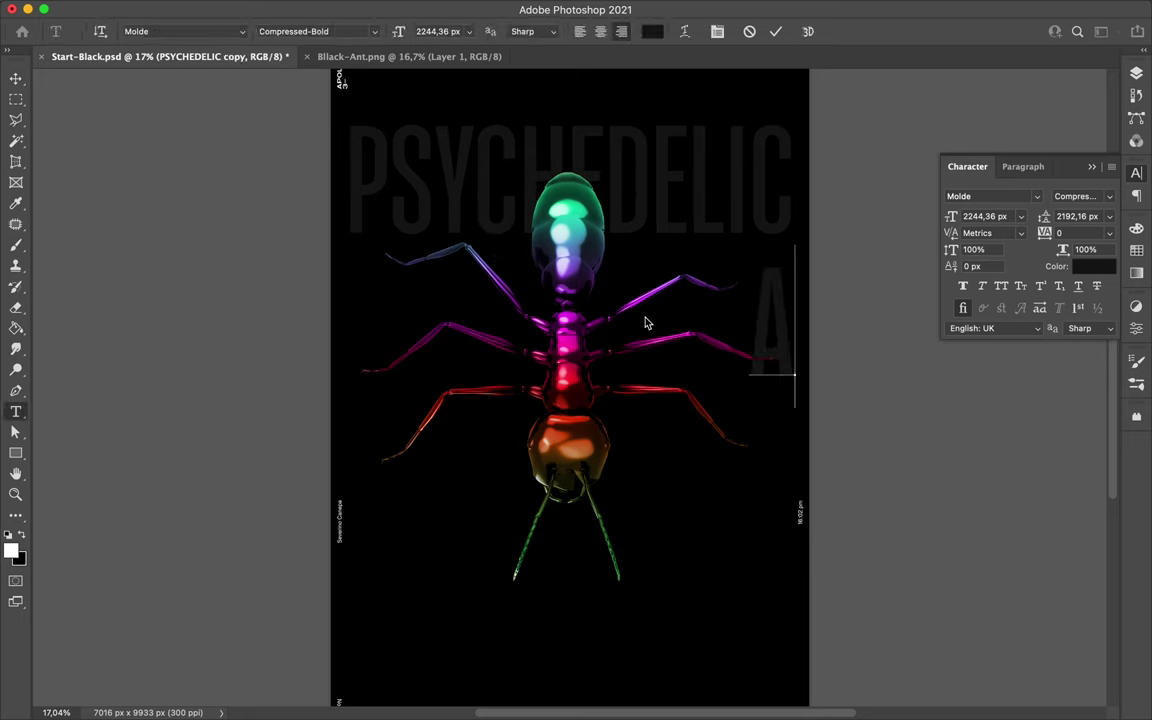
type("NT")
key("Escape")
key("ctrl+t")
left_click_drag(655, 406, 352, 491)
key("Return")
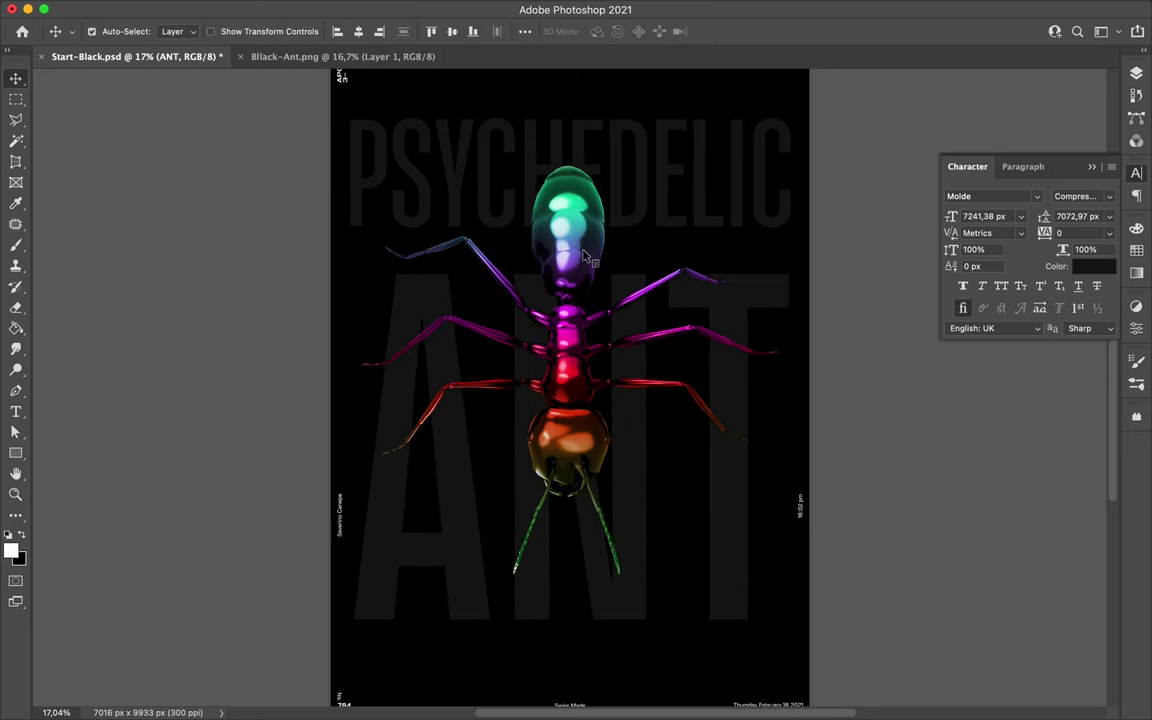
Add an empty layer below Layer 1 and load the ant's outline as a selection
key("F7")
left_click(1016, 327)
key("ctrl+j")
left_click(938, 355, "ctrl")
Fill the ant-shaped selection with black, deselect, and apply a Gaussian Blur
key("g")
key("m")
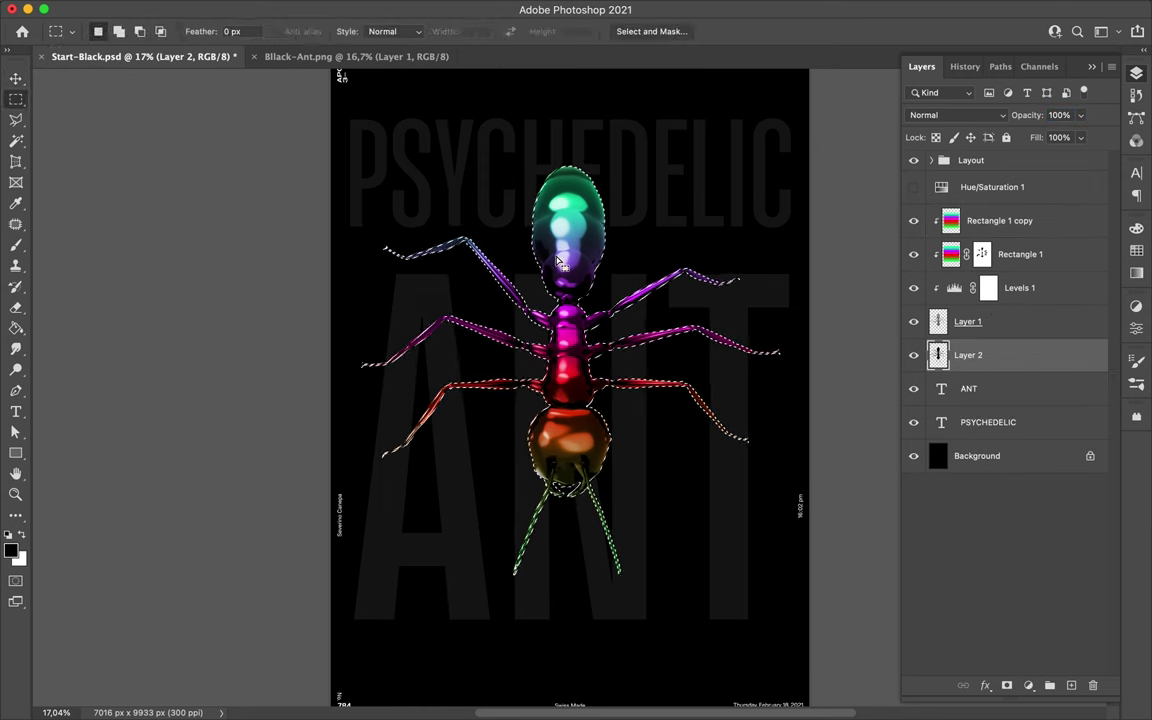
key("ctrl+d")
key("v")
left_click(378, 8)
left_click(405, 37)
Warp the blurred shadow, then duplicate and merge the shadow copies
key("ctrl+t")
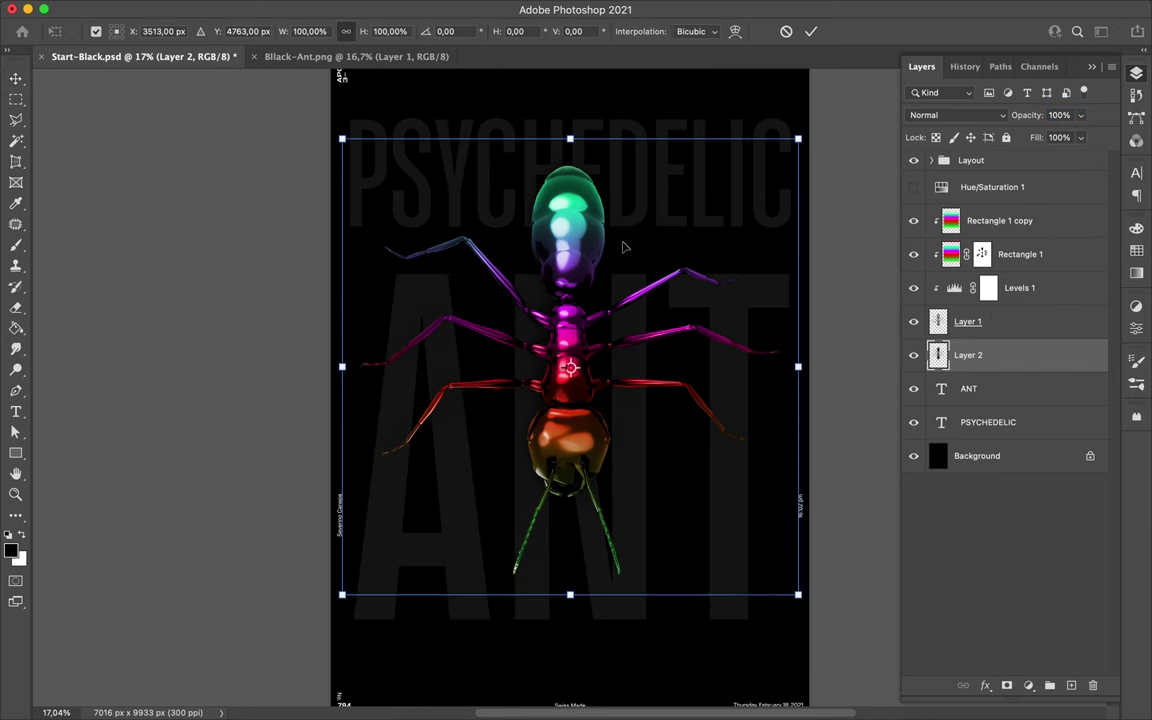
right_click(622, 247)
left_click(652, 370)
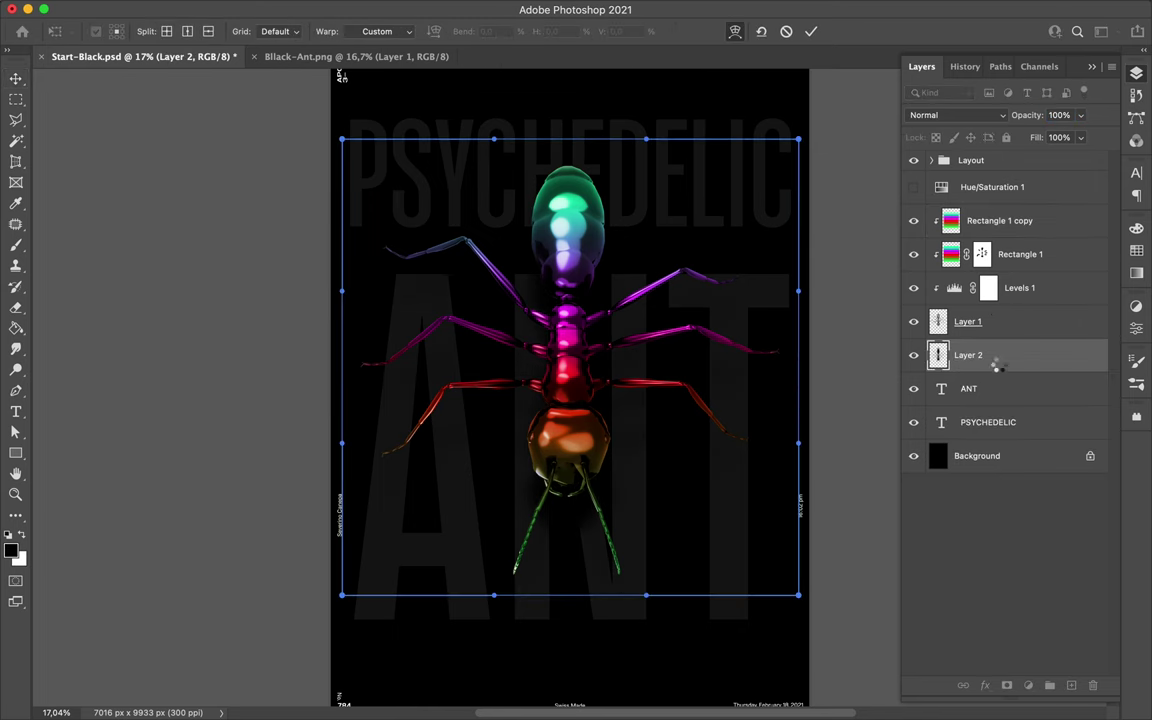
key("Return")
key("ctrl+j")
key("ctrl+j")
scroll(650, 368, "up", 2)
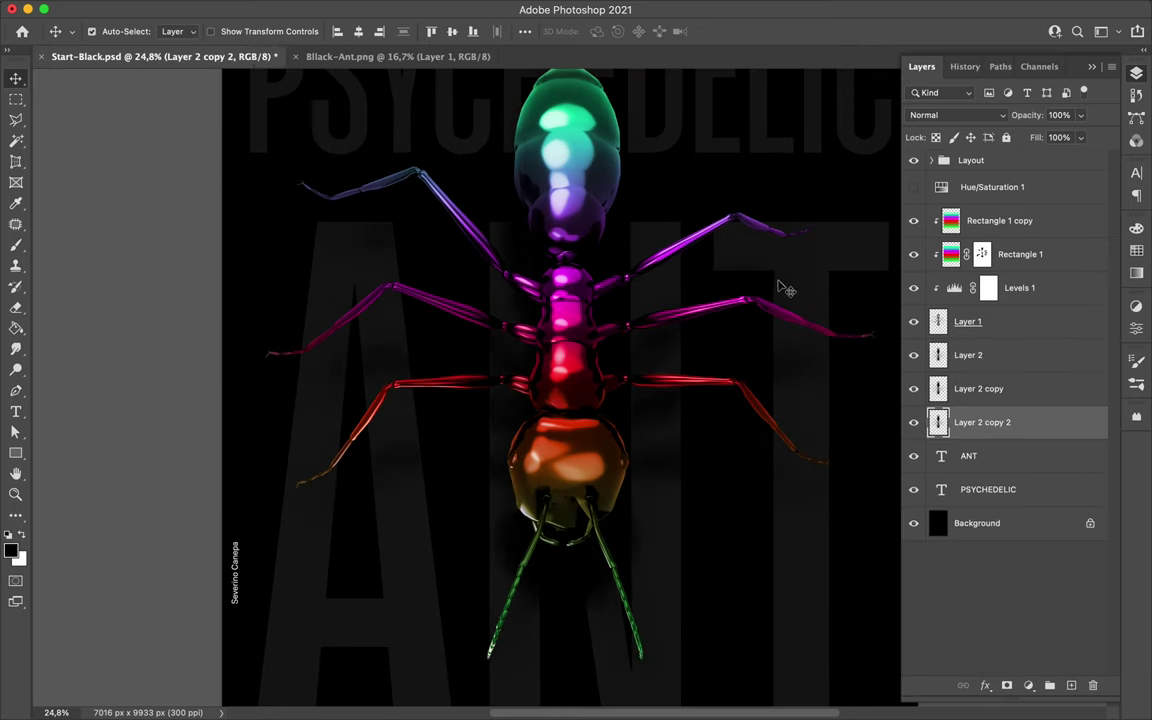
key("ctrl+e")
key("ctrl+e")
scroll(570, 380, "down", 2)
Draw a temporary gradient rectangle covering the poster above the ANT layer
left_click(969, 388)
key("u")
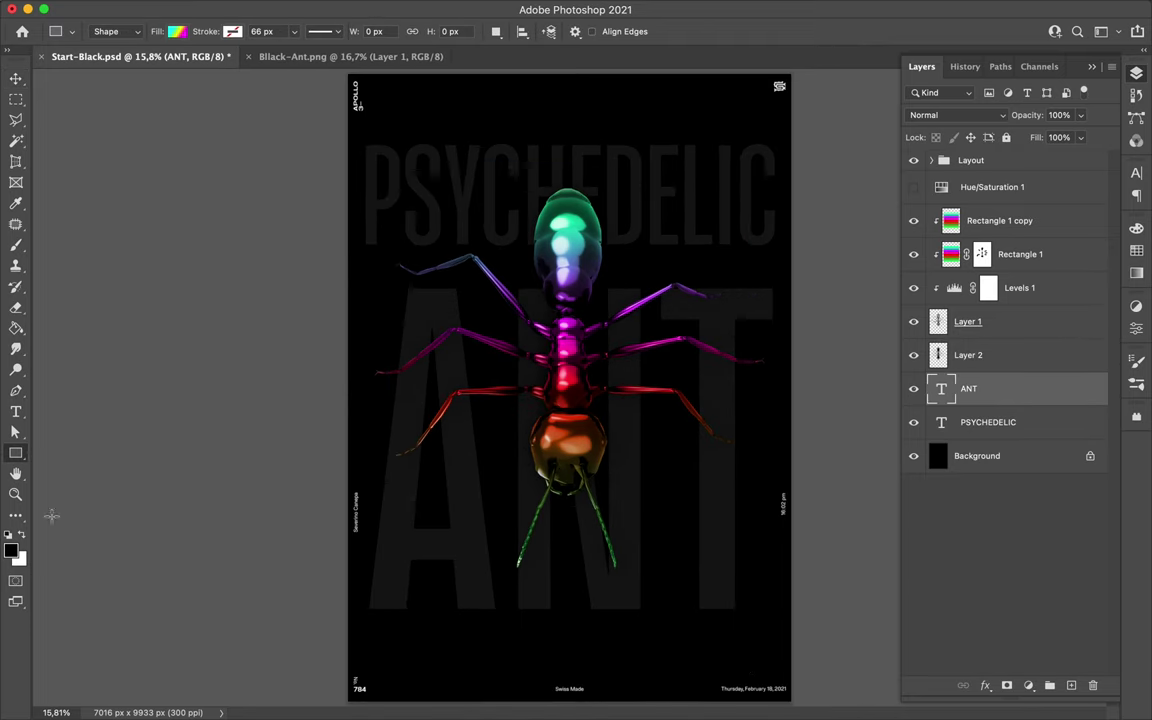
left_click_drag(388, 165, 762, 670)
scroll(762, 670, "up", 1)
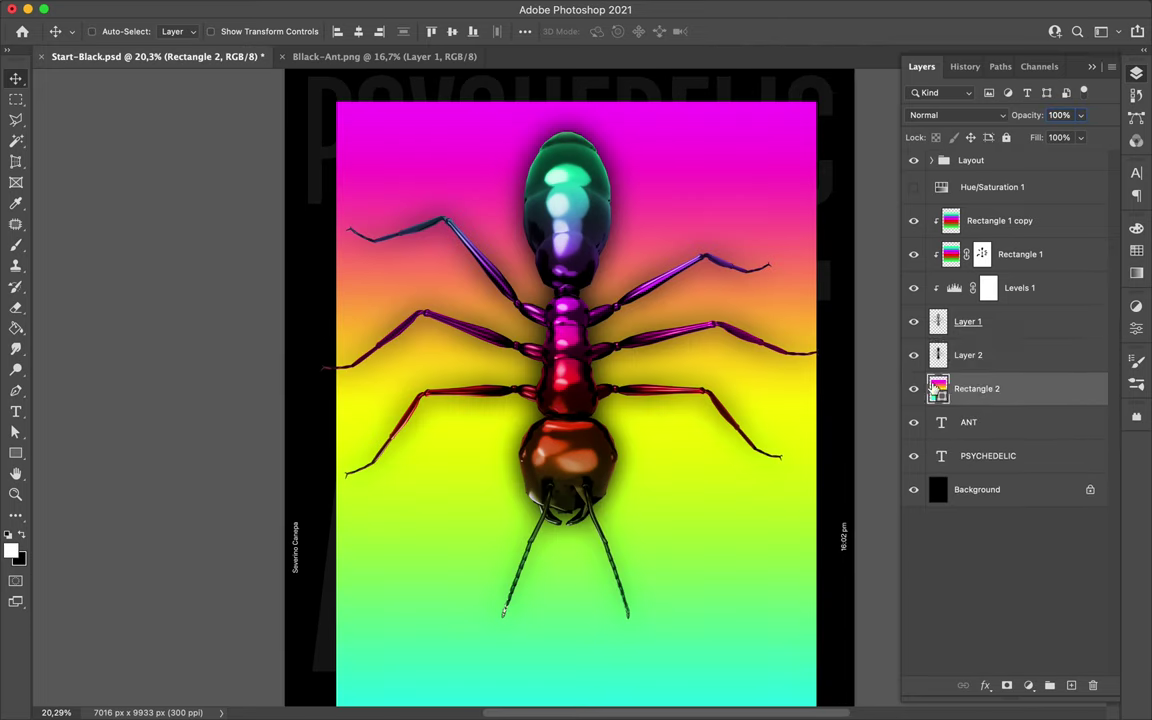
Warp the shadow down below the ant's legs and delete the temporary rectangle
left_click(967, 355)
key("ctrl+t")
right_click(667, 340)
left_click(700, 420)
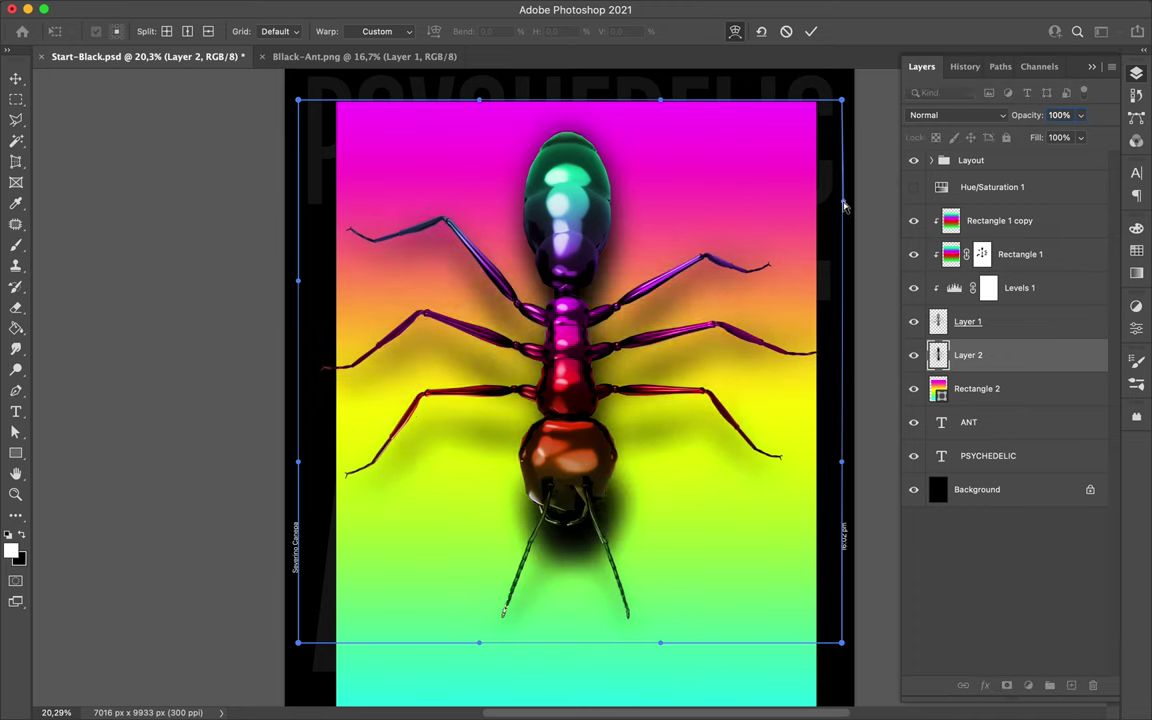
left_click_drag(548, 352, 545, 470)
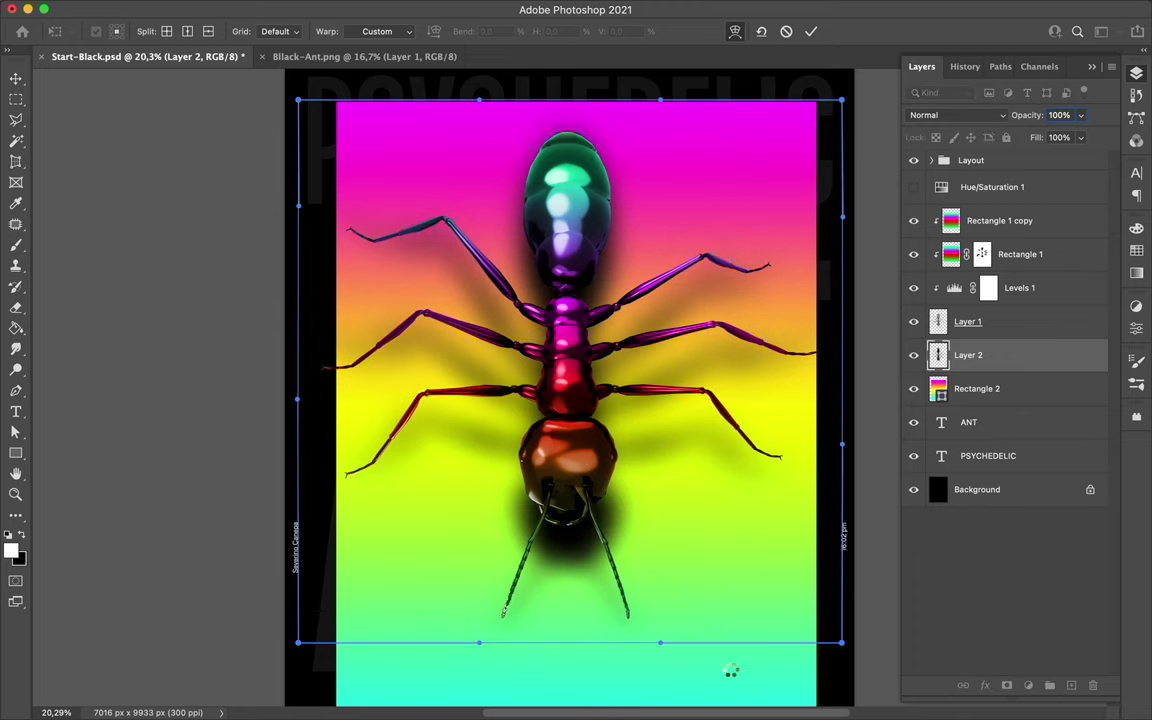
key("Return")
left_click(948, 386)
key("BackSpace")
Set the shadow layer's blend mode to Hard Mix
left_click(988, 355)
key("ctrl+j")
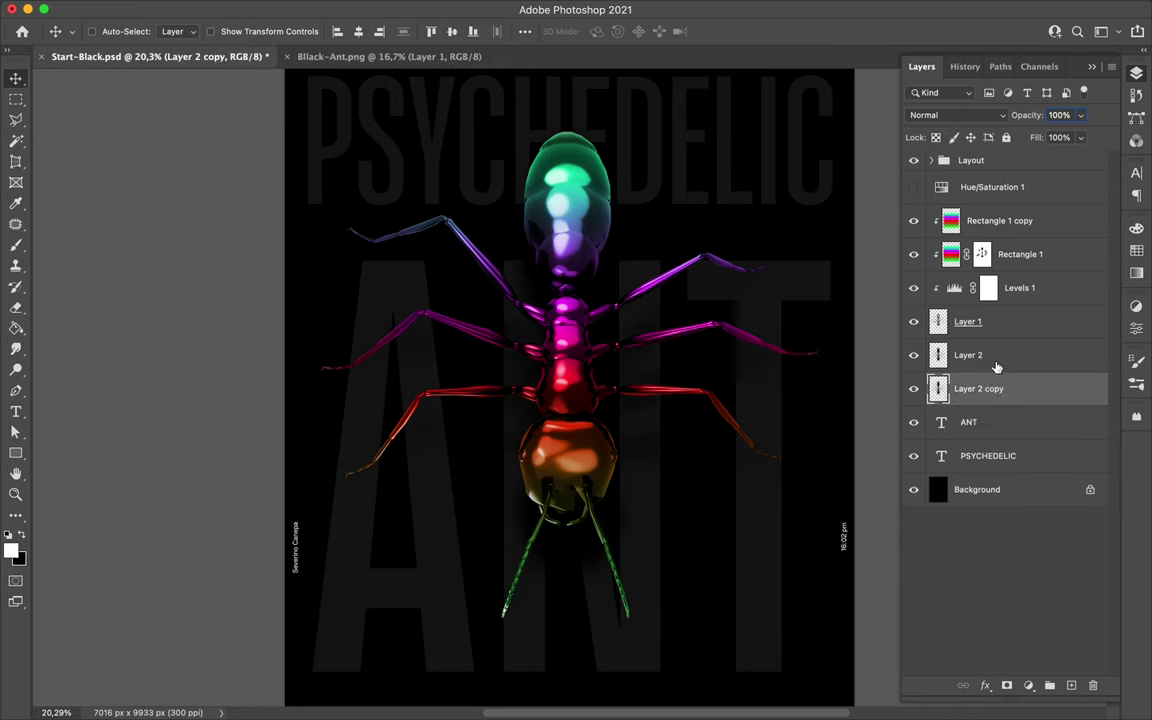
key("ctrl+j")
key("ctrl+z")
key("ctrl+z")
left_click(958, 115)
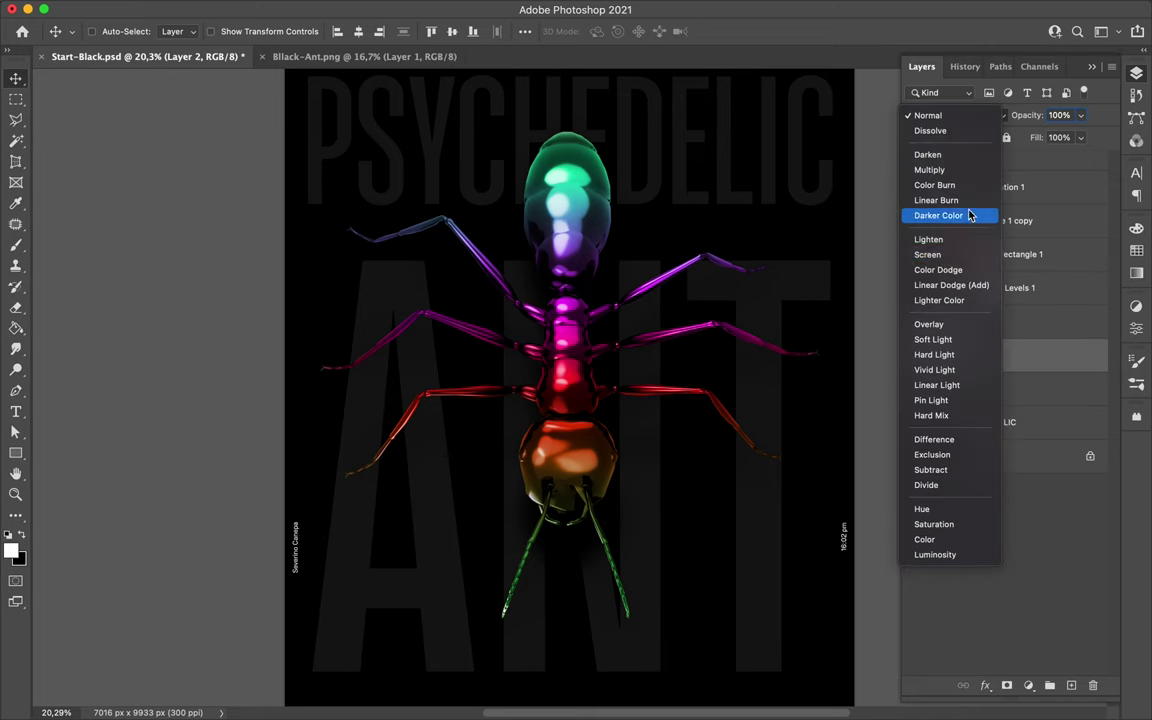
left_click(940, 415)
Duplicate the shadow layer twice, then undo the extra copy
key("ctrl+j")
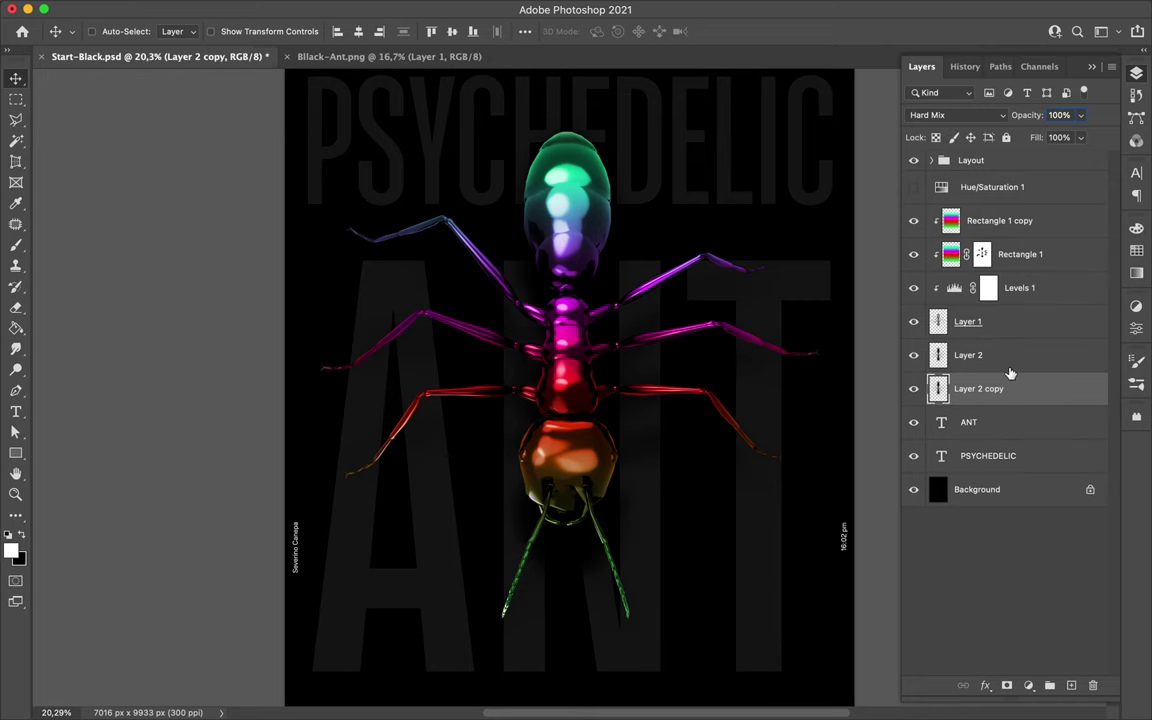
key("ctrl+j")
scroll(800, 345, "up", 5)
scroll(766, 321, "down", 2)
key("ctrl+z")
key("ctrl+z")
key("ctrl+z")
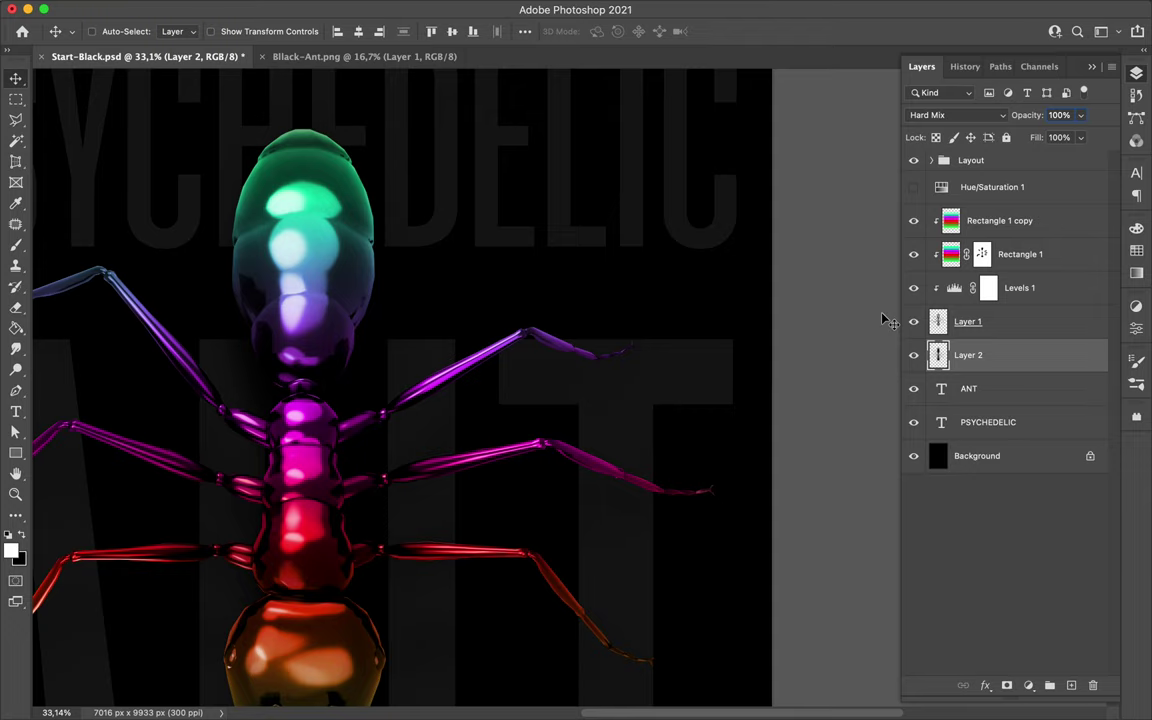
scroll(882, 316, "down", 3)
scroll(767, 400, "down", 2)
Add a Levels adjustment clipped to the Layer 2 shadow
left_click(1043, 431)
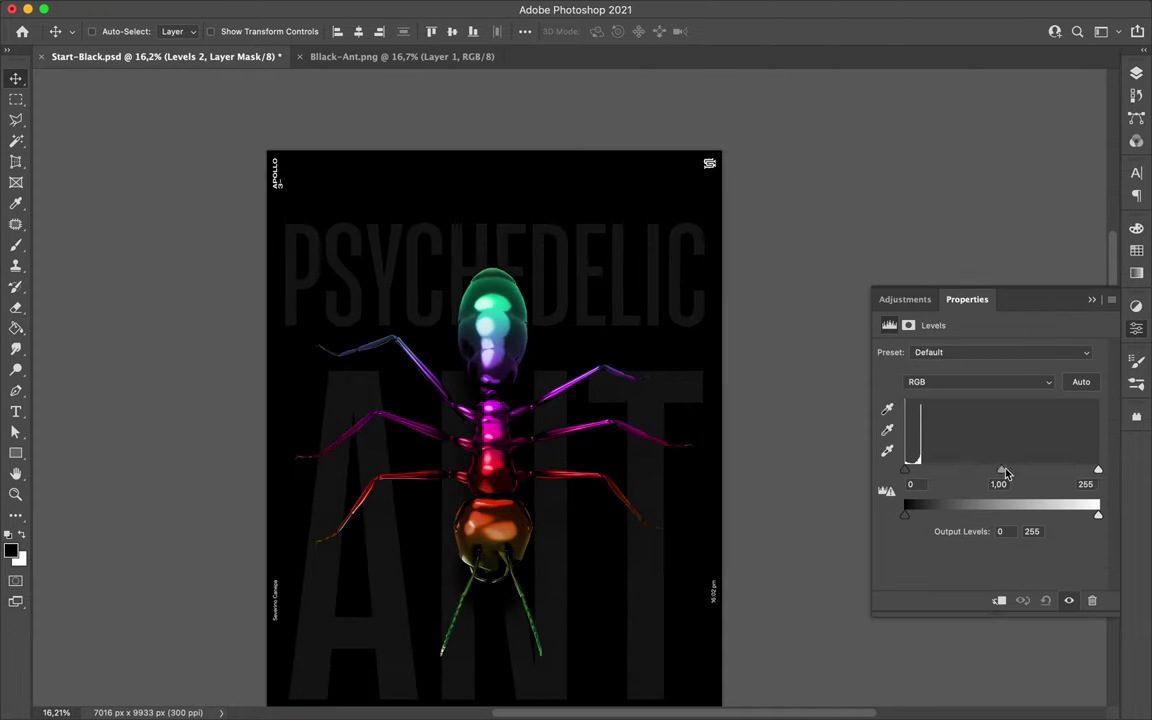
left_click(1015, 372, "alt")
scroll(548, 437, "up", 3)
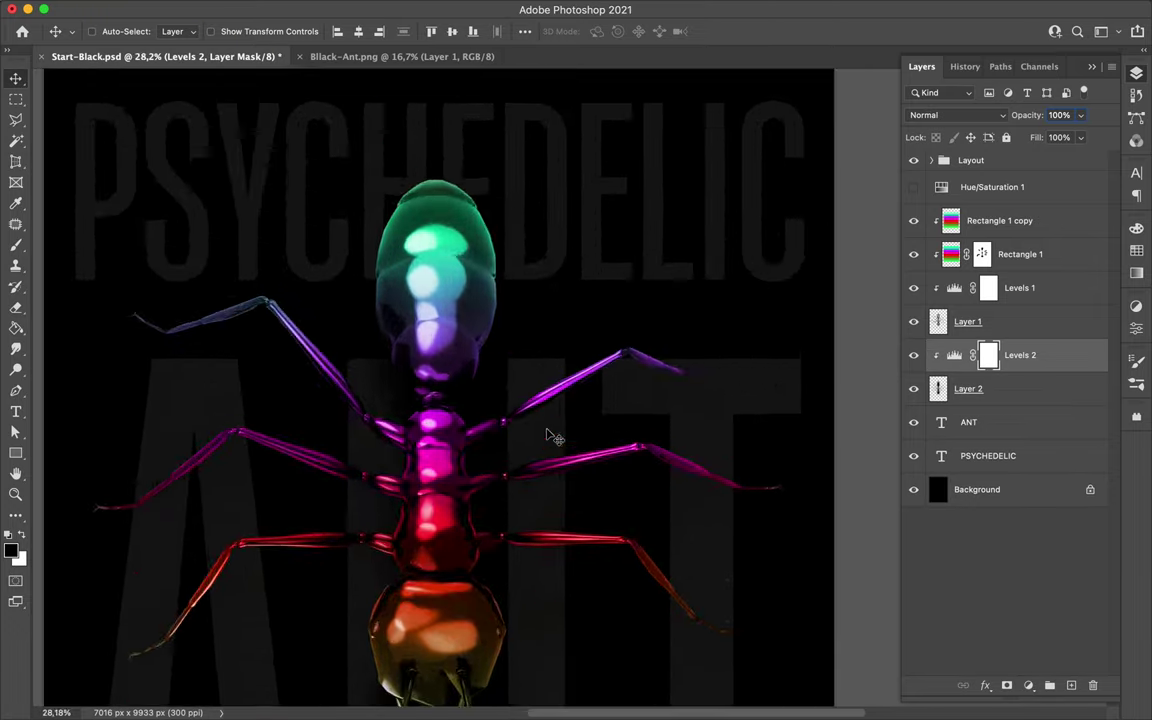
scroll(609, 419, "down", 5)
scroll(609, 419, "down", 3)
Move the PSYCHEDELIC text slightly lower and save the poster
left_click(623, 242, "ctrl")
left_click_drag(623, 242, 625, 258)
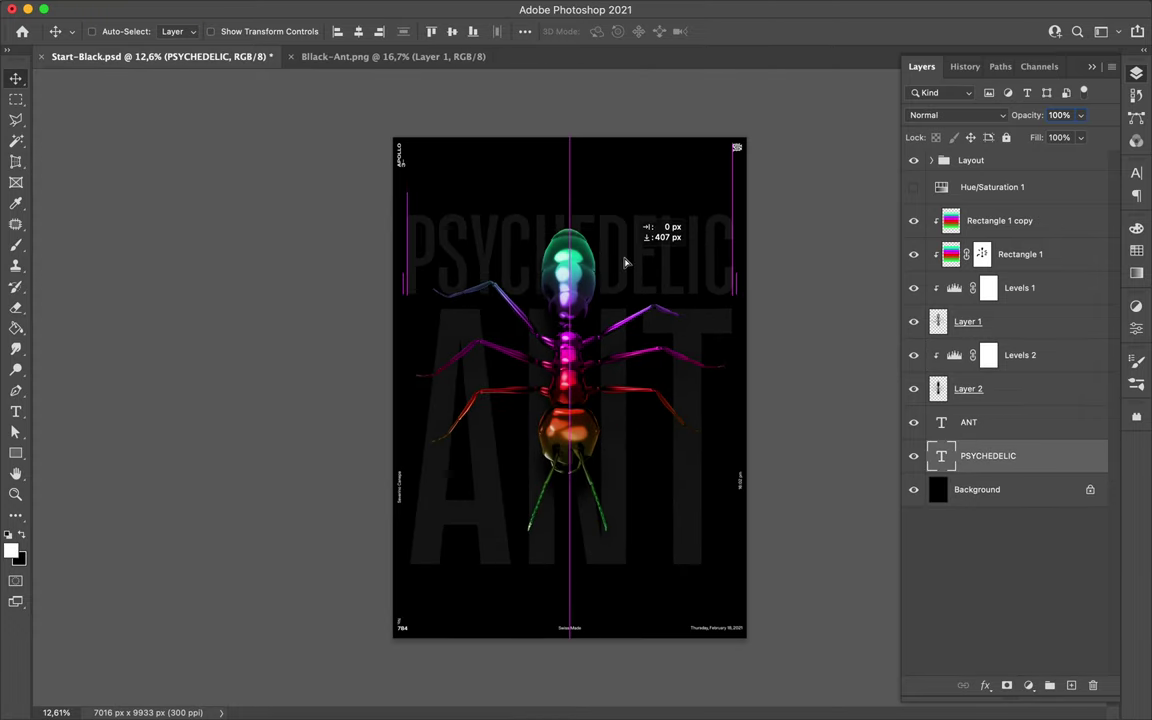
key("ctrl+s")
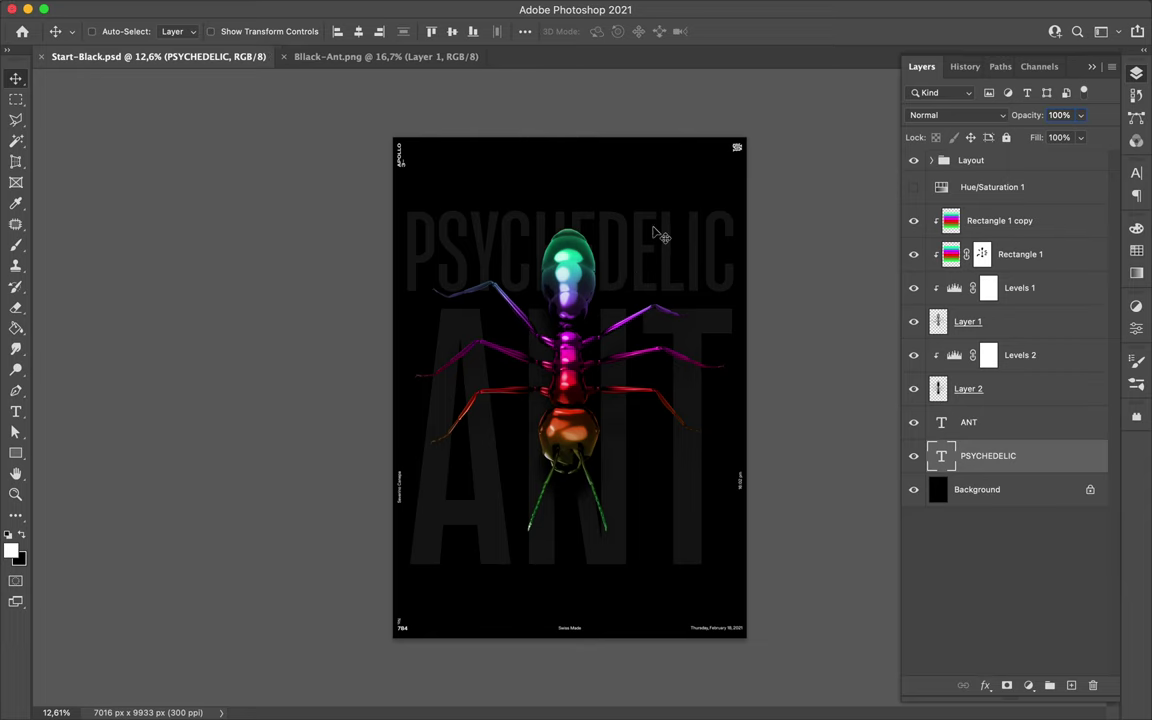
Select the ant layers from Rectangle 1 copy down, shift the ant up, and save
left_click(1000, 220)
left_click_drag(1080, 137, 1122, 160)
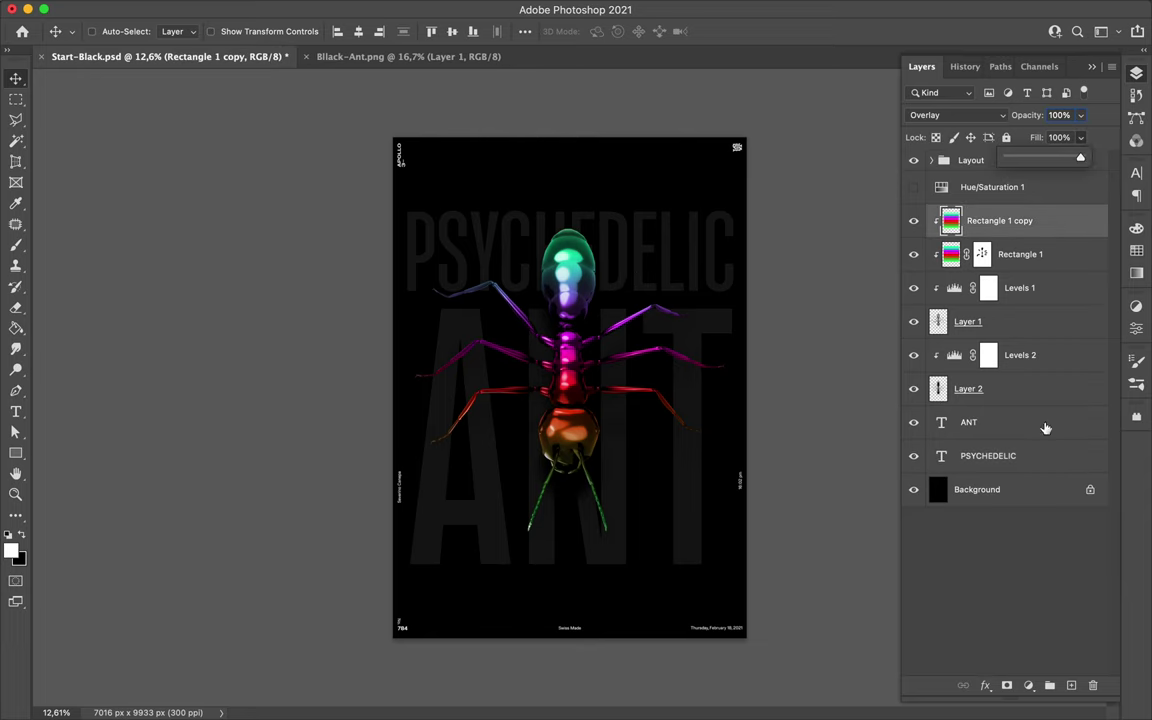
left_click(1000, 321)
left_click(1000, 220, "shift")
left_click(968, 388, "shift")
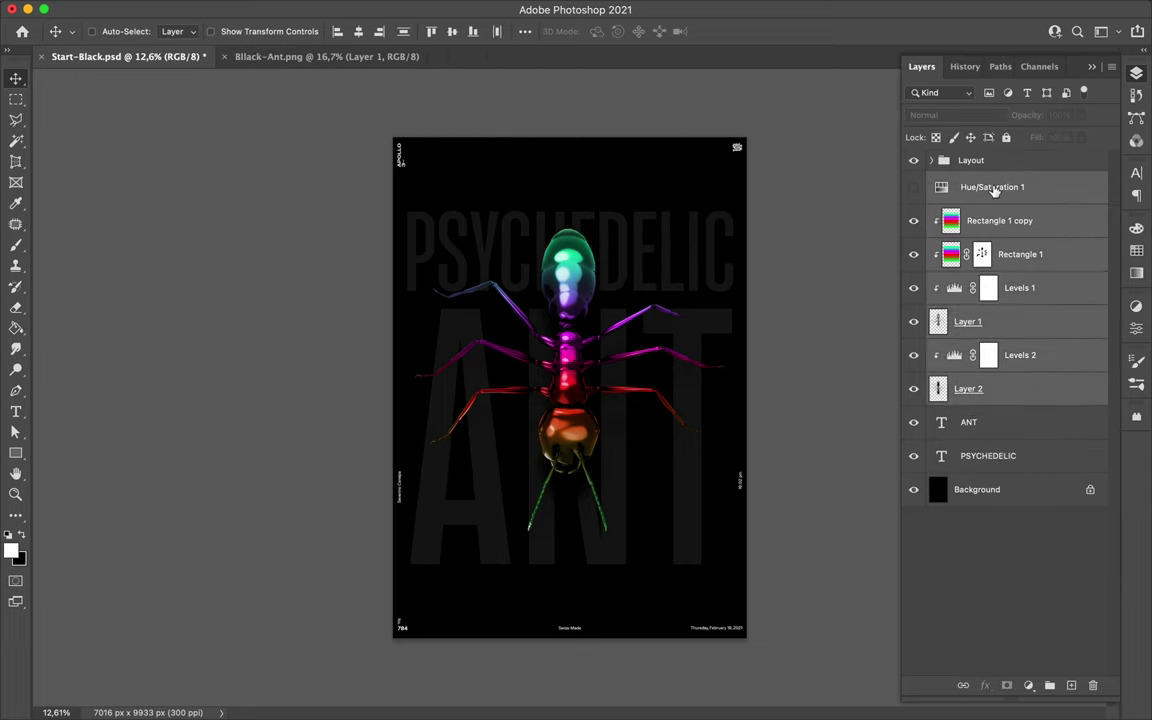
left_click_drag(784, 367, 784, 321)
key("ctrl+s")
left_click(806, 9)
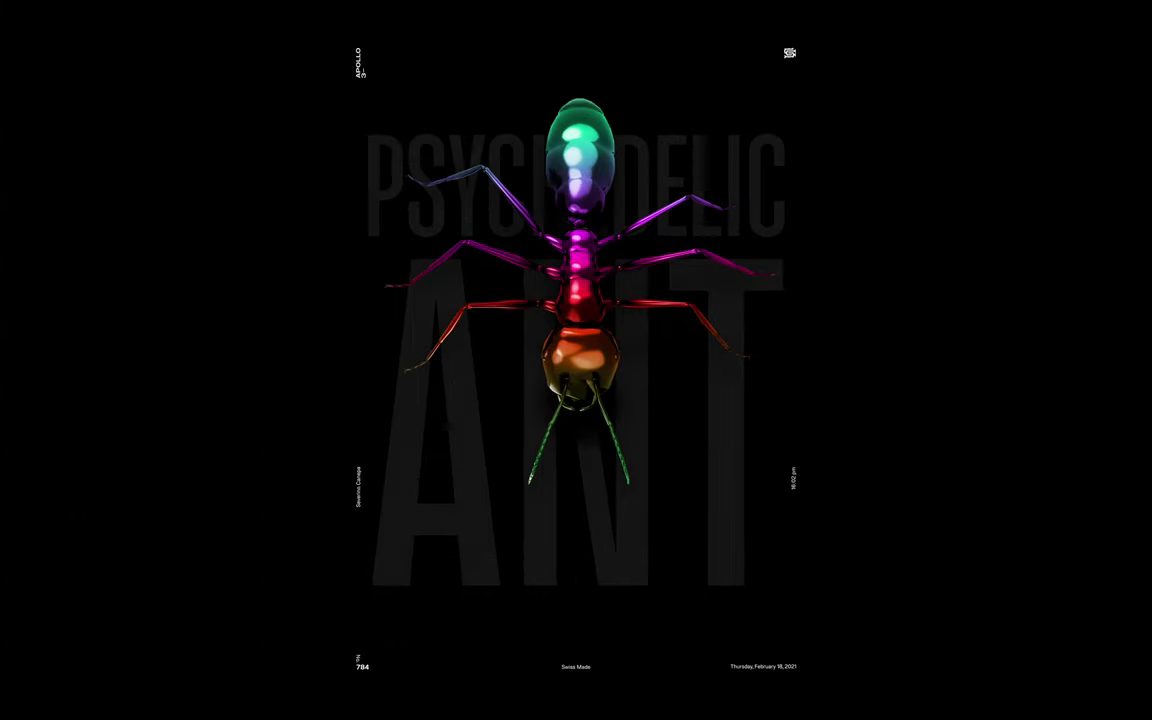